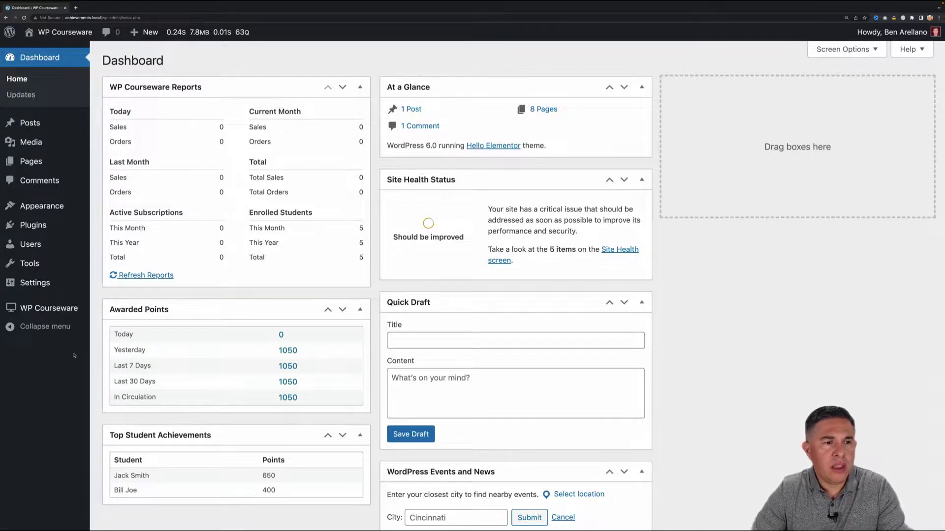
# - Go to the Achievements section of the WP Courseware settings
pyautogui.moveTo(54, 284)
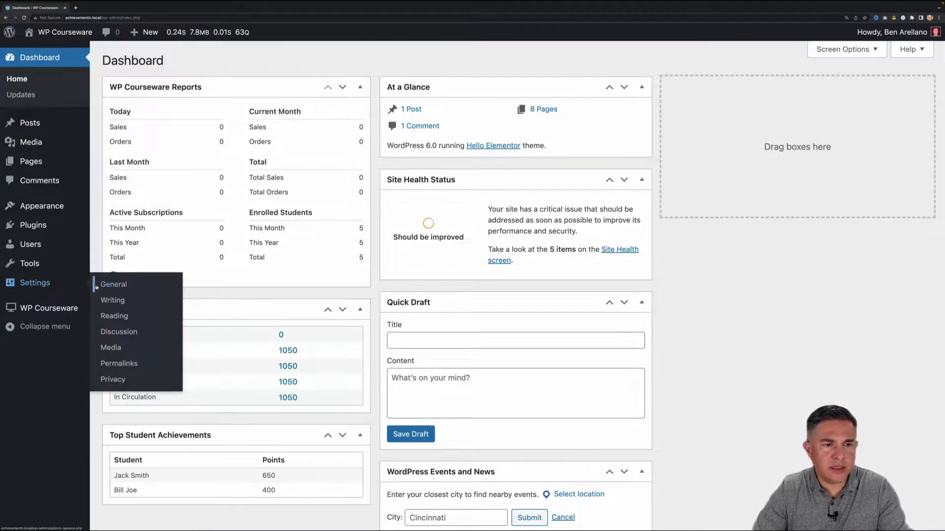
pyautogui.moveTo(29, 308)
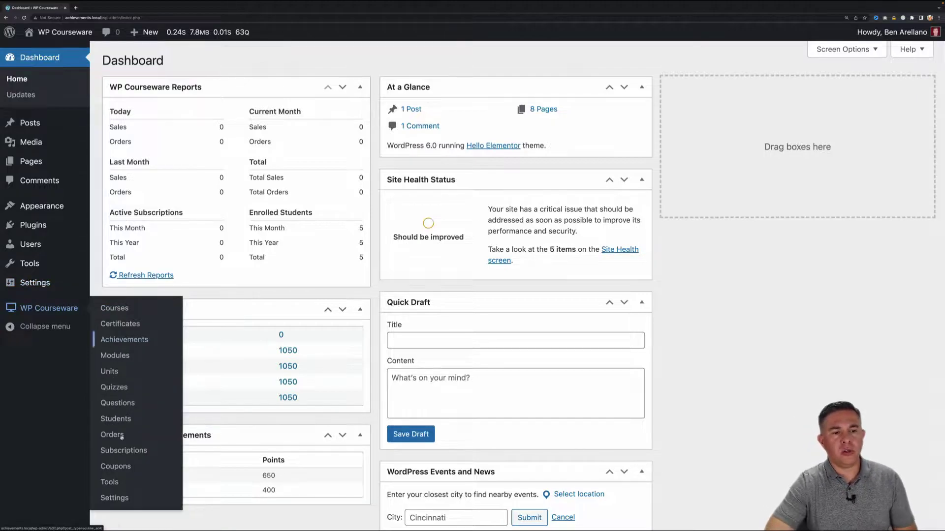
pyautogui.click(126, 498)
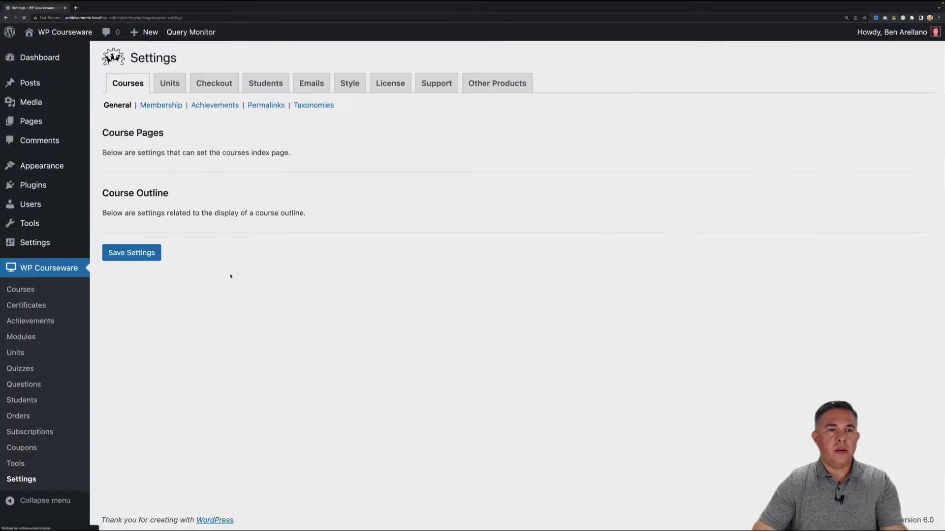
pyautogui.click(223, 106)
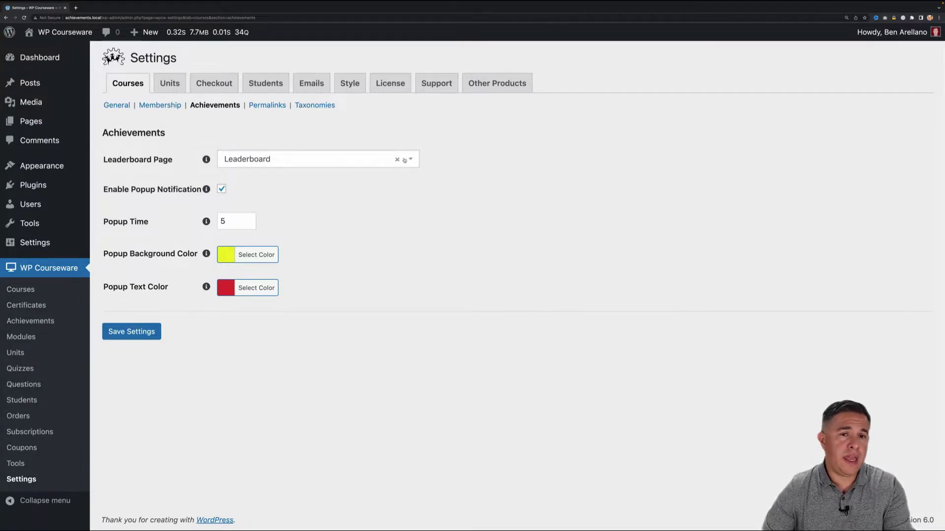
# - Clear the Leaderboard Page setting so no page is assigned
pyautogui.click(384, 158)
pyautogui.scroll(-2, 381, 244)
pyautogui.scroll(2, 405, 234)
pyautogui.click(467, 208)
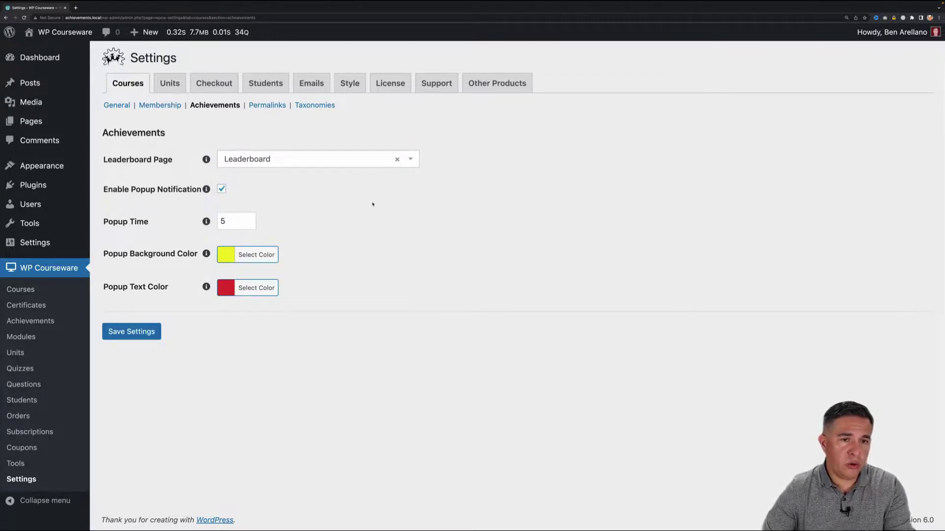
pyautogui.click(397, 159)
pyautogui.click(464, 193)
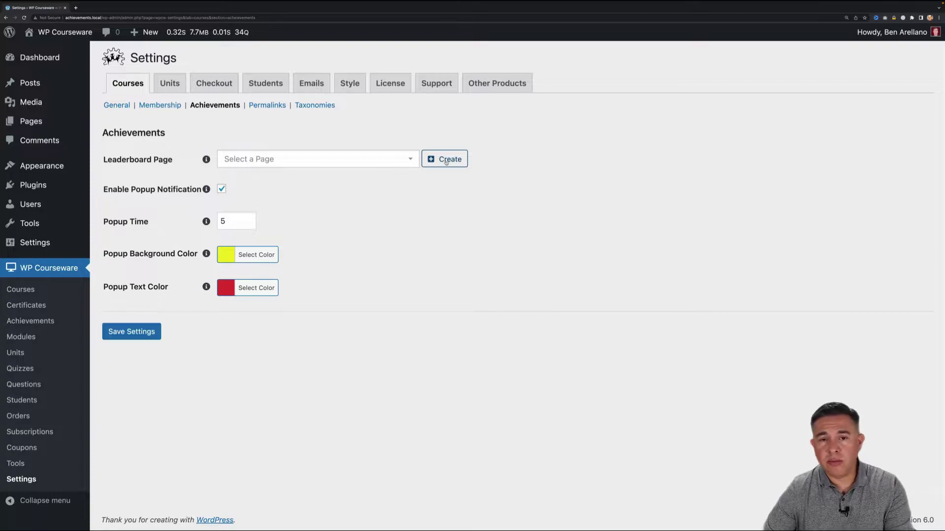
# - Assign the Leaderboard page as the Leaderboard Page and save the achievement settings
pyautogui.click(408, 160)
pyautogui.scroll(-2, 348, 222)
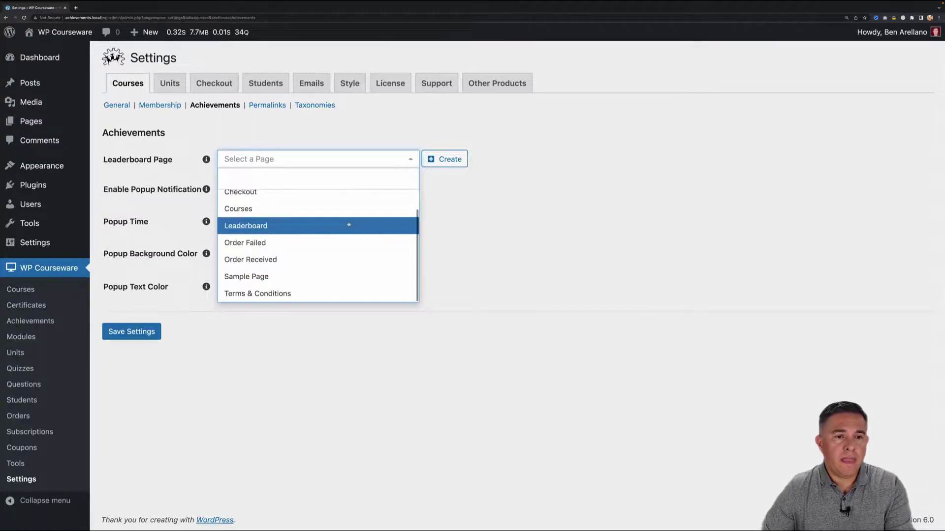
pyautogui.click(252, 226)
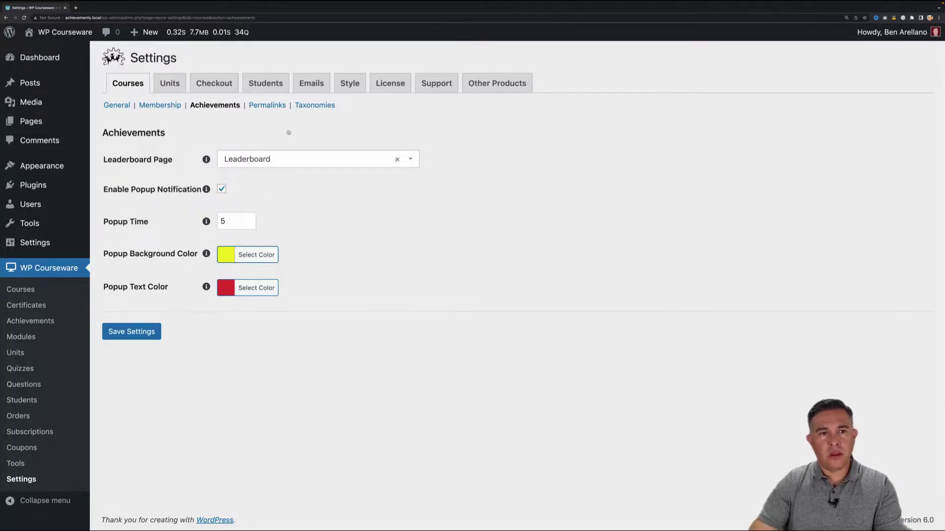
pyautogui.click(152, 326)
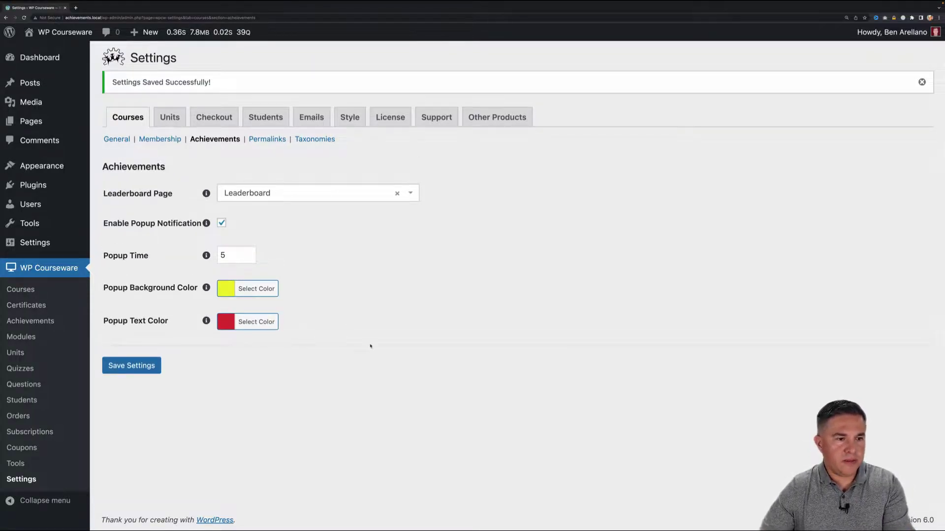
pyautogui.click(31, 320)
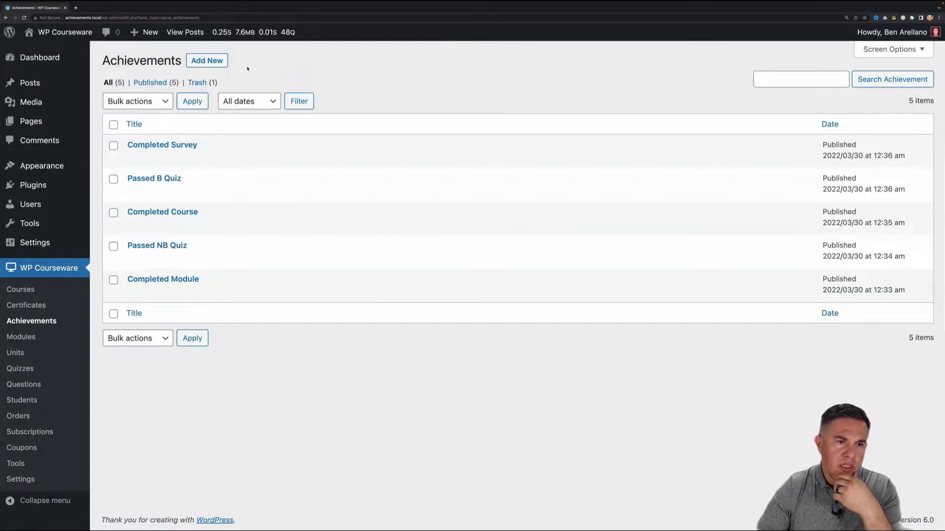
# - Add a new achievement titled 'Completed Units' with the text 'Great job you completed a unit!'
pyautogui.click(207, 61)
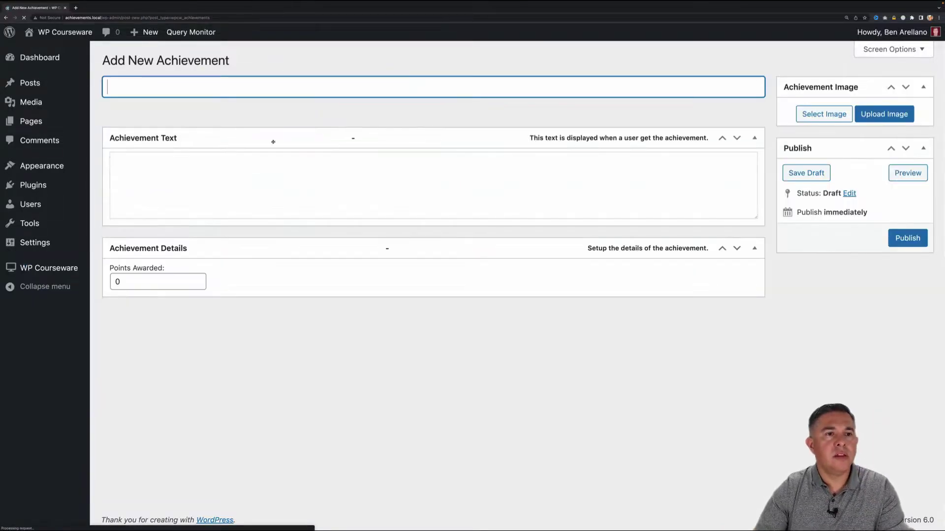
pyautogui.write('Complet')
pyautogui.press('BackSpace')
pyautogui.write('leted Units')
pyautogui.click(216, 217)
pyautogui.write('Great job you completed a unit!@')
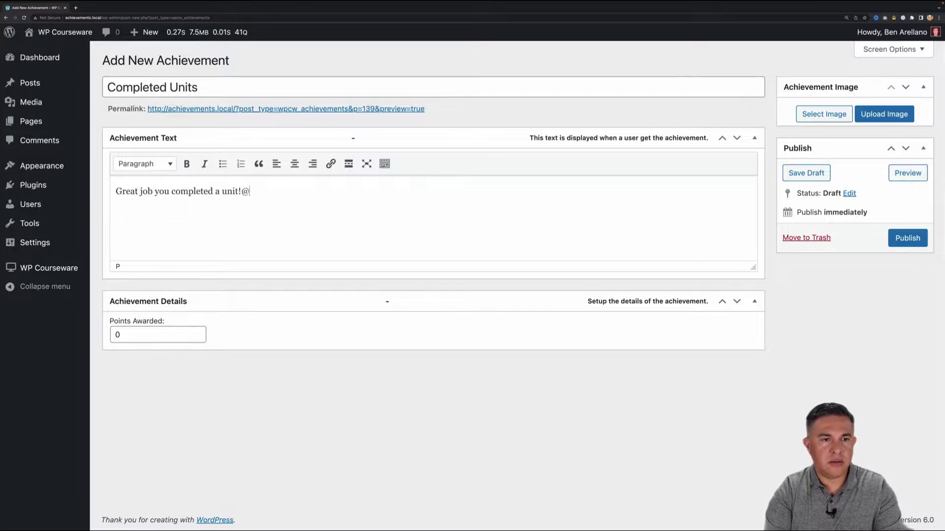
pyautogui.press('BackSpace')
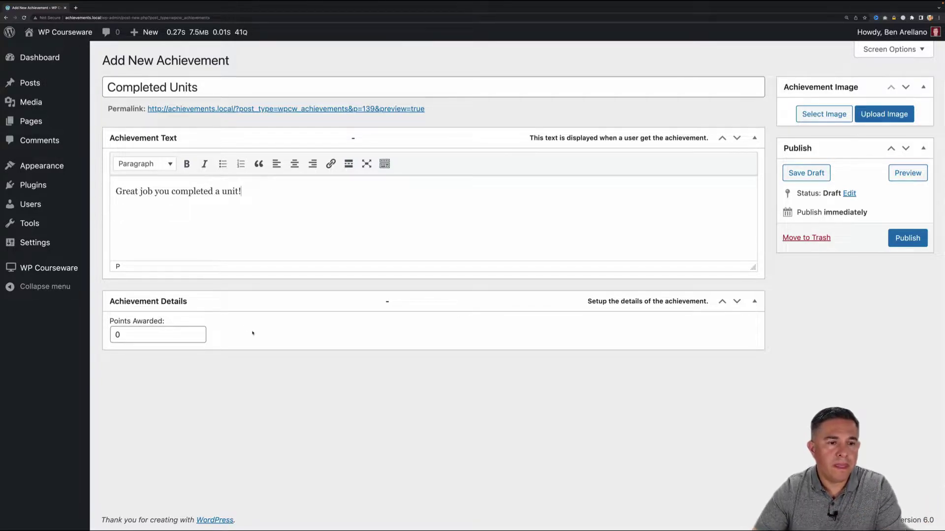
# - Set the achievement's Points Awarded to 200
pyautogui.click(148, 335)
pyautogui.moveTo(130, 334); pyautogui.dragTo(111, 335)
pyautogui.press('BackSpace')
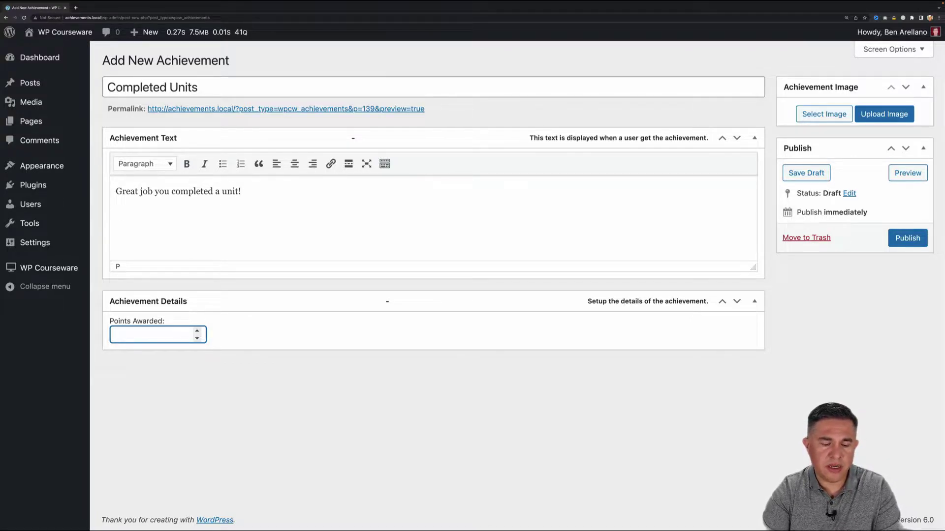
pyautogui.write('200')
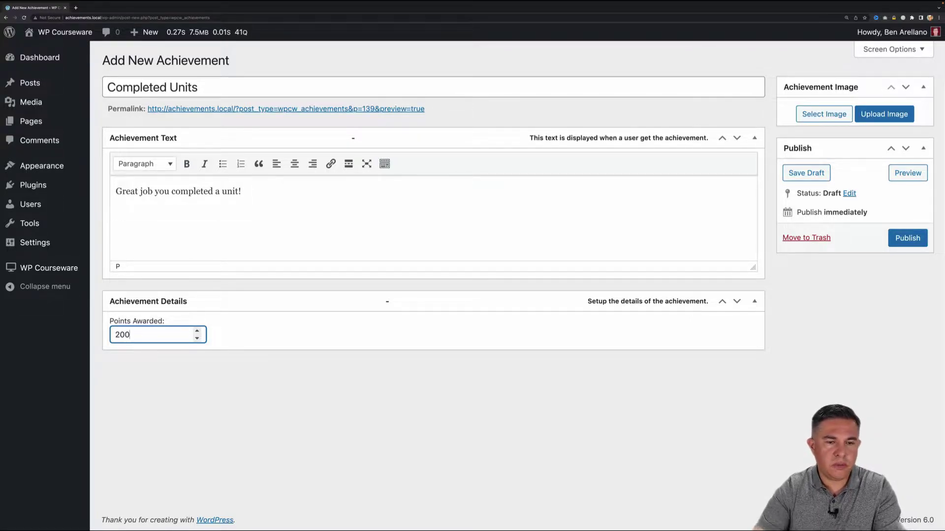
pyautogui.click(793, 322)
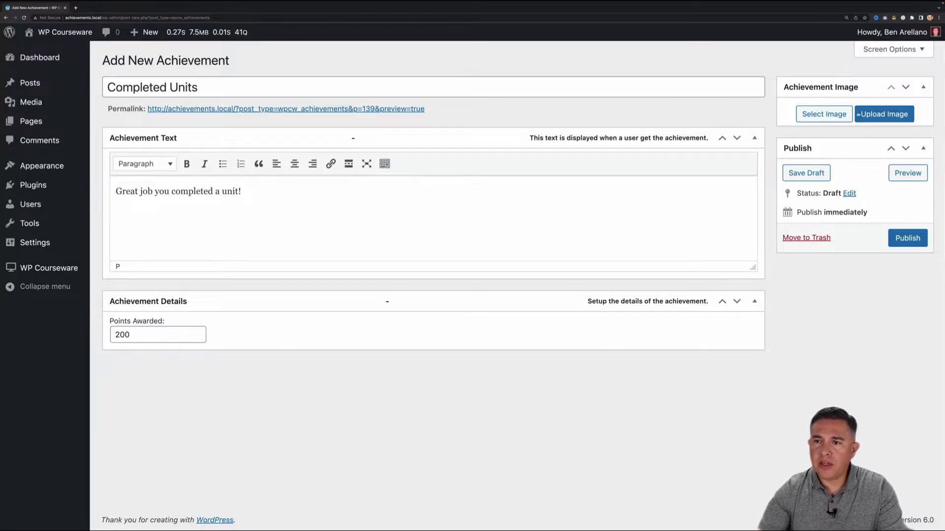
# - Attach the blue thumbs-up badge image to Completed Units and publish the achievement
pyautogui.click(818, 114)
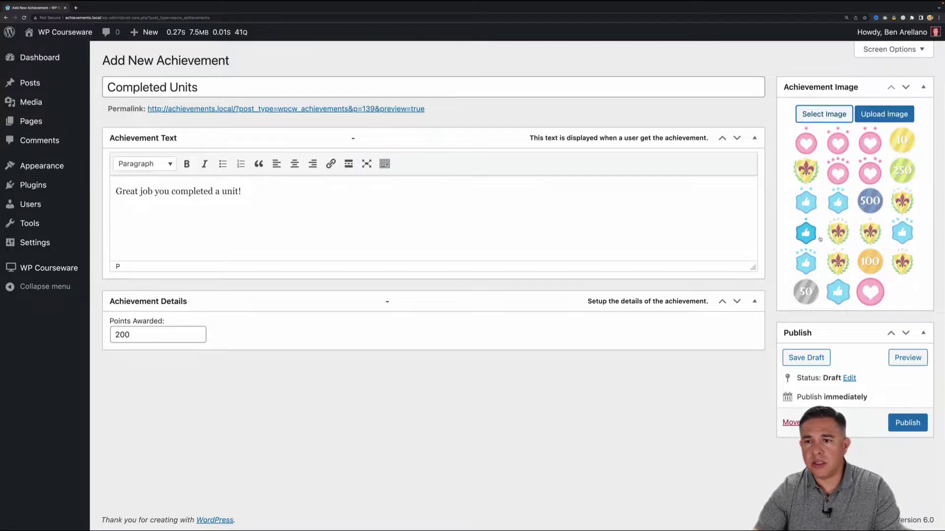
pyautogui.click(808, 209)
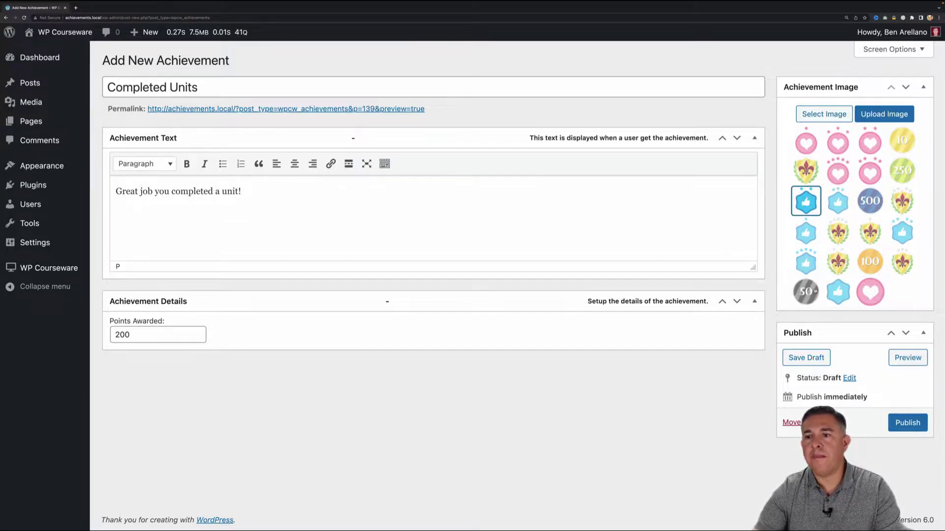
pyautogui.click(908, 423)
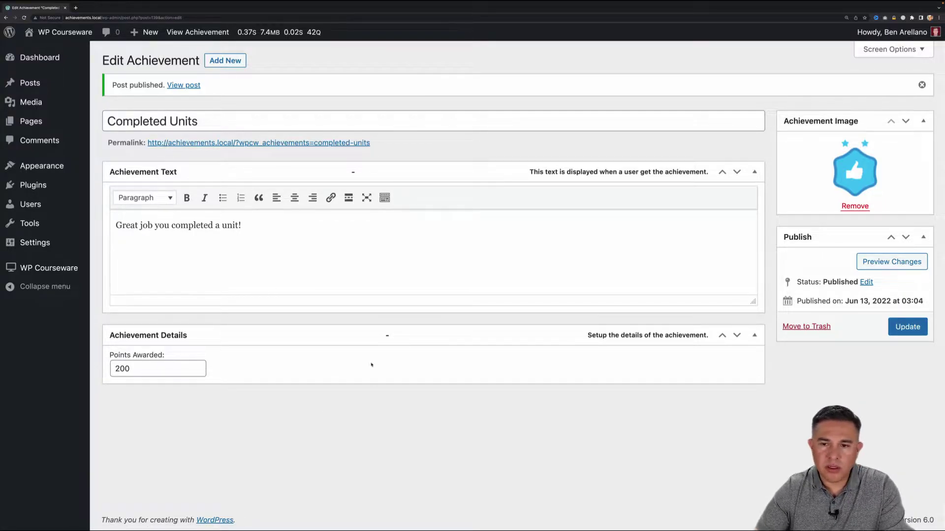
# - Edit the course 'Creating a Course with WP Courseware' and show its Achievements course settings
pyautogui.moveTo(66, 270)
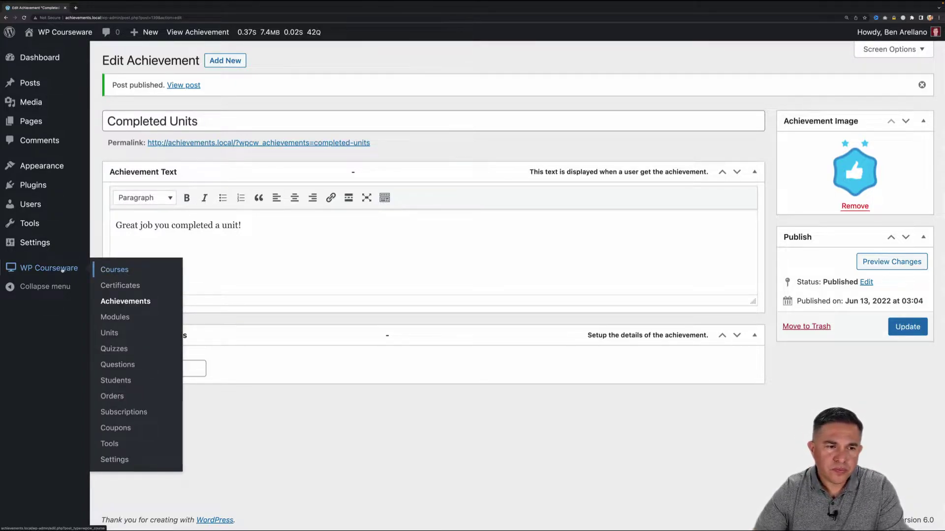
pyautogui.click(105, 270)
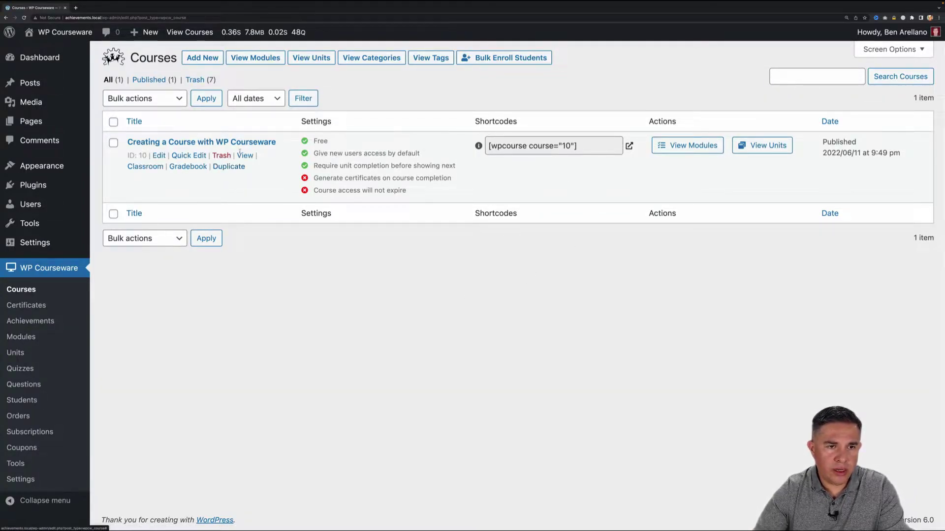
pyautogui.click(264, 144)
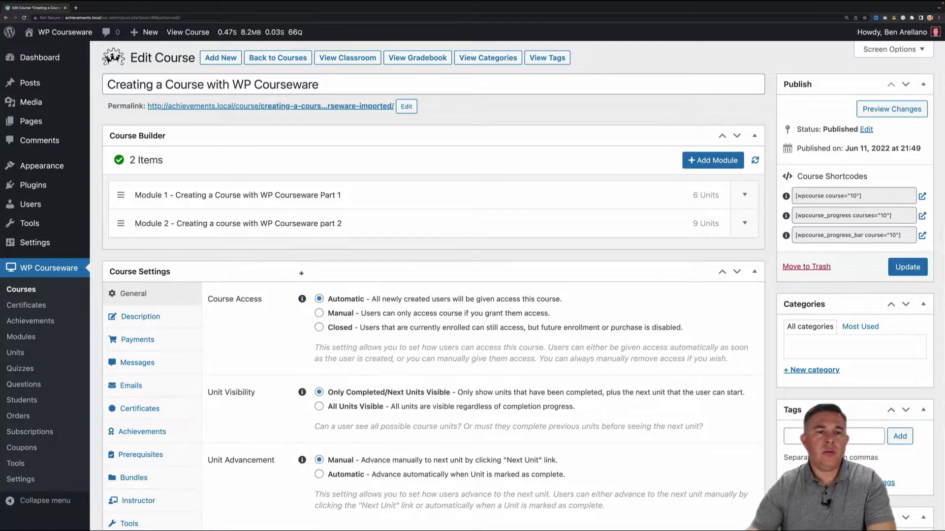
pyautogui.scroll(-2, 295, 276)
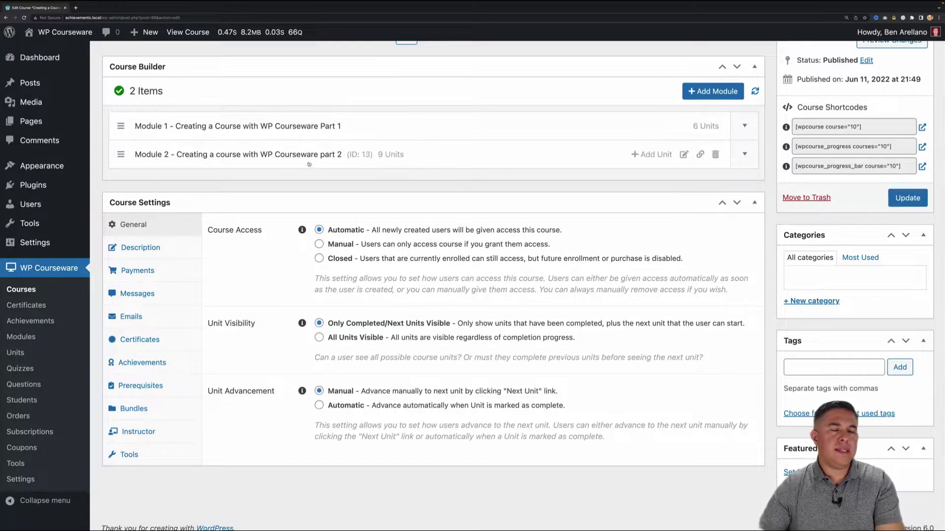
pyautogui.click(155, 365)
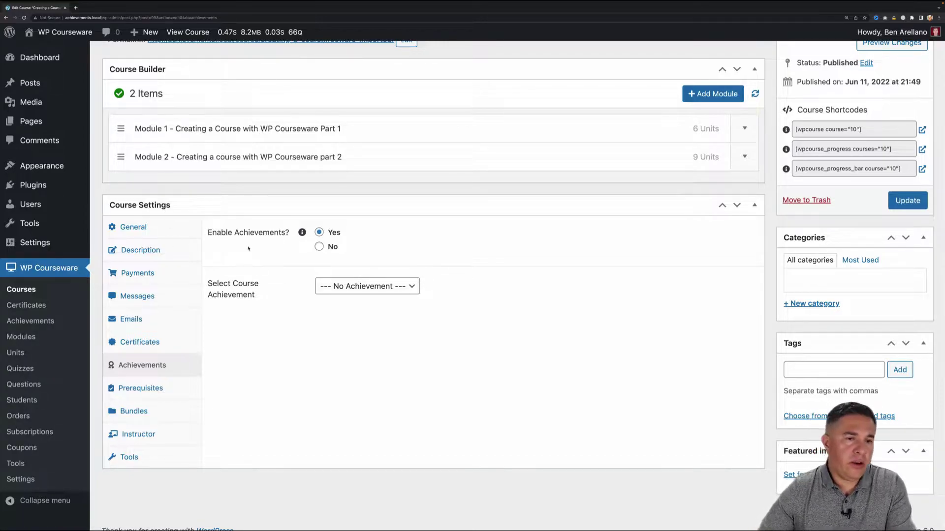
# - Set Enable Achievements to Yes and choose Completed Course as the course achievement
pyautogui.click(319, 247)
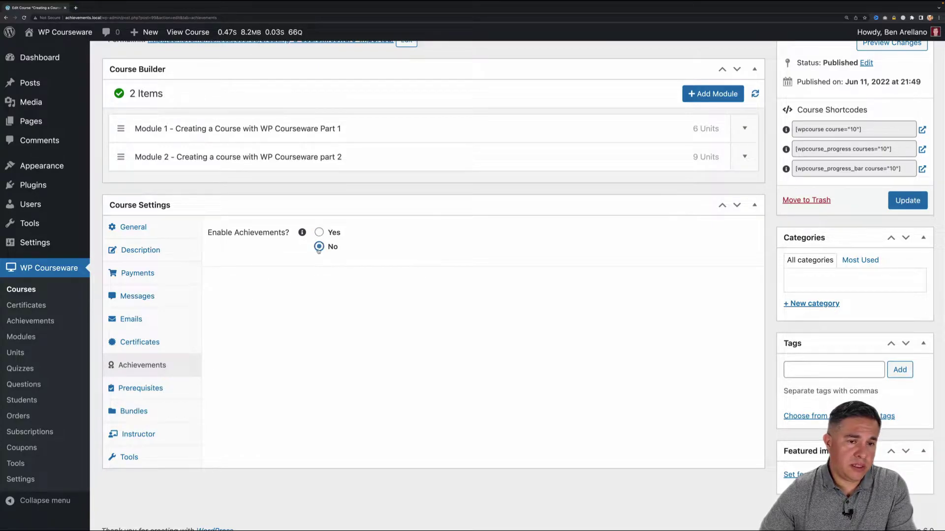
pyautogui.click(319, 233)
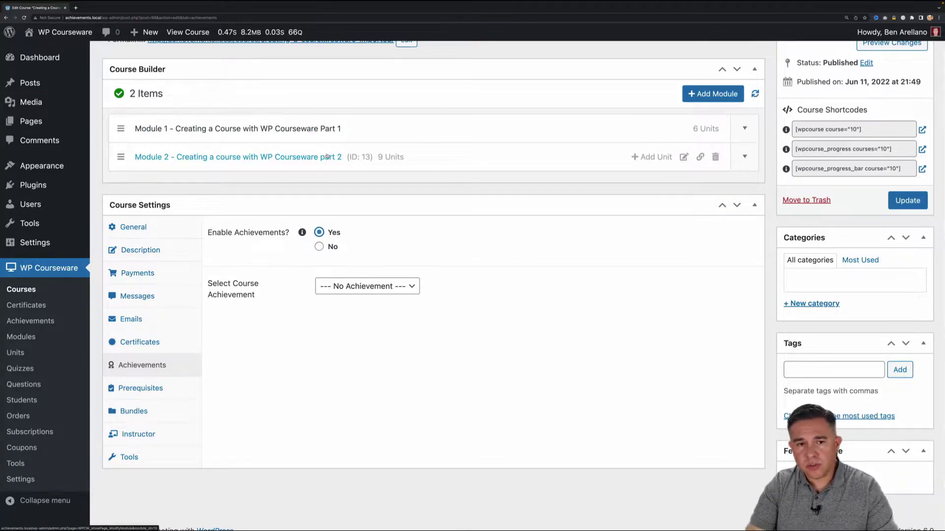
pyautogui.click(320, 247)
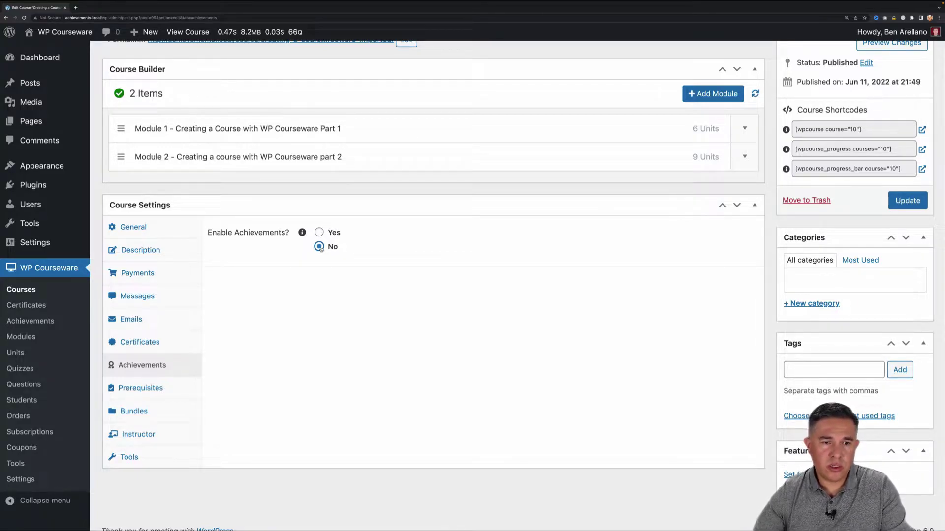
pyautogui.click(318, 233)
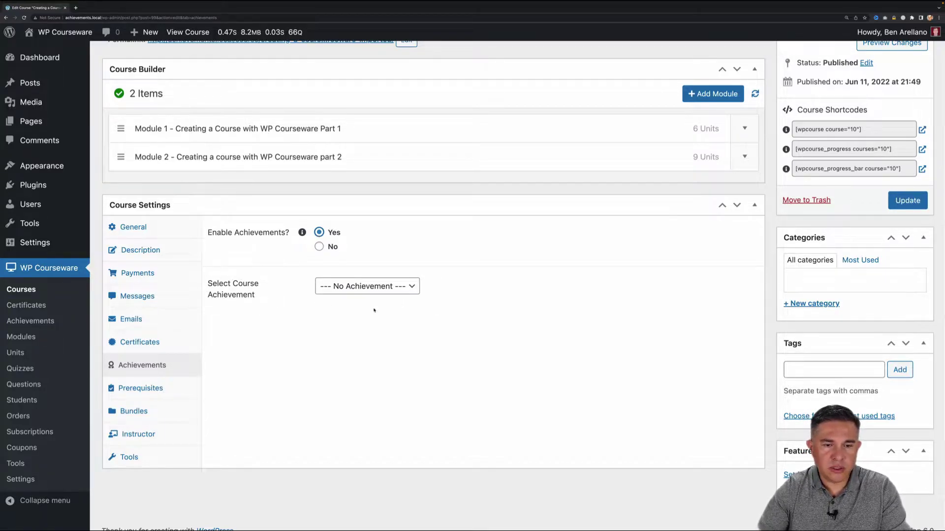
pyautogui.click(413, 291)
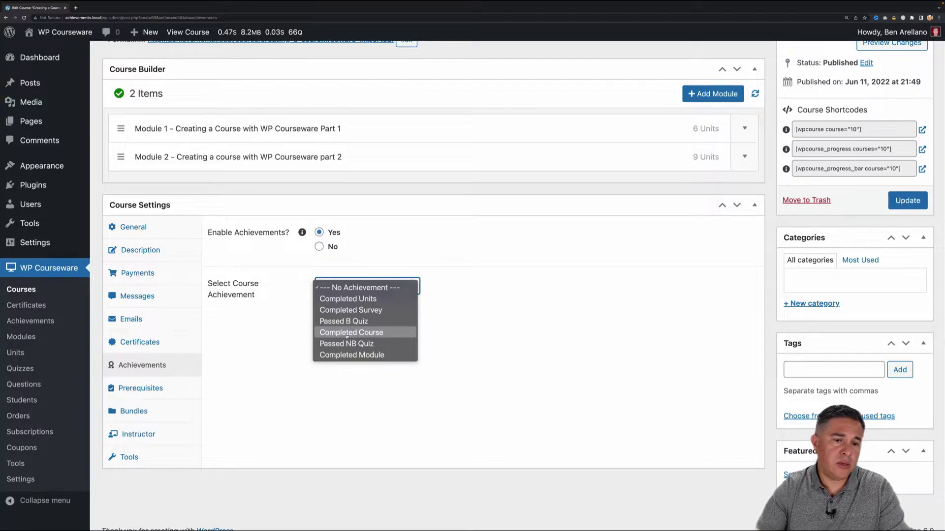
pyautogui.click(365, 333)
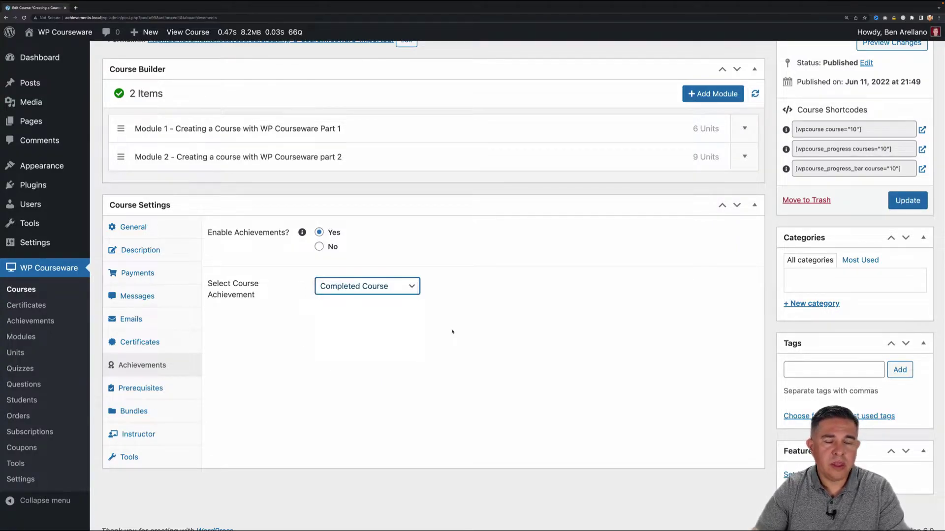
pyautogui.click(452, 332)
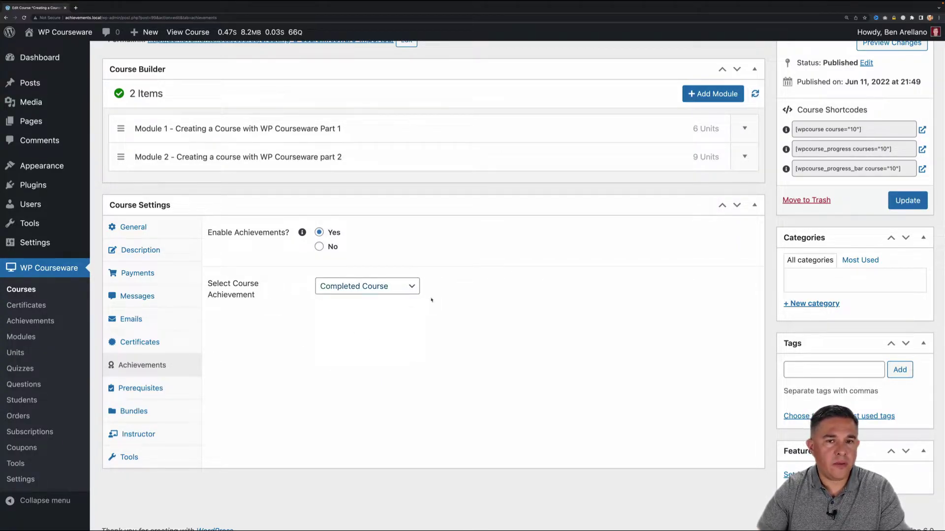
pyautogui.scroll(1, 496, 295)
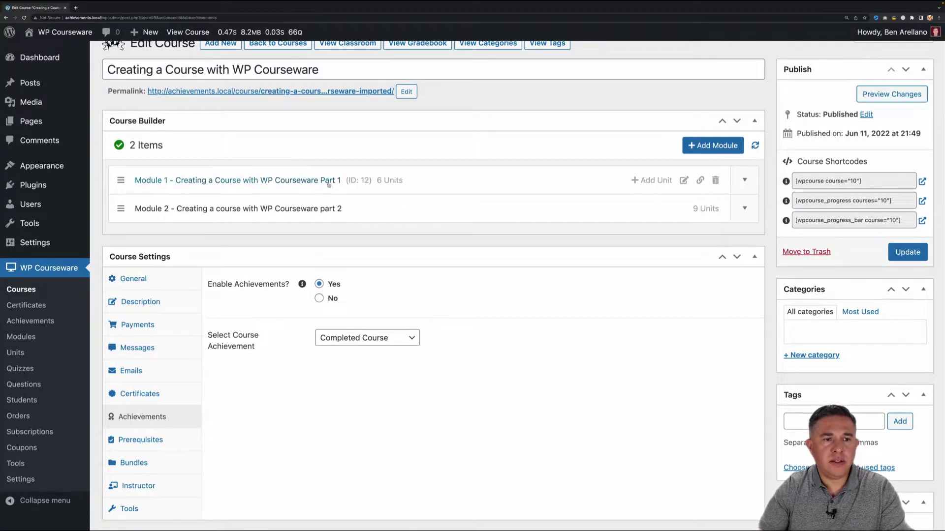
pyautogui.click(492, 186)
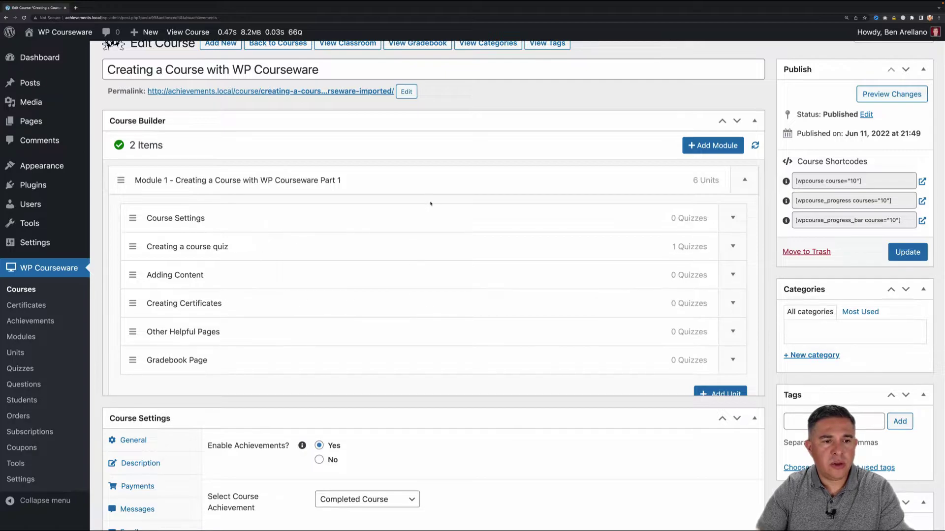
# - Give Module 1 the Completed Module achievement and update the module
pyautogui.moveTo(556, 194)
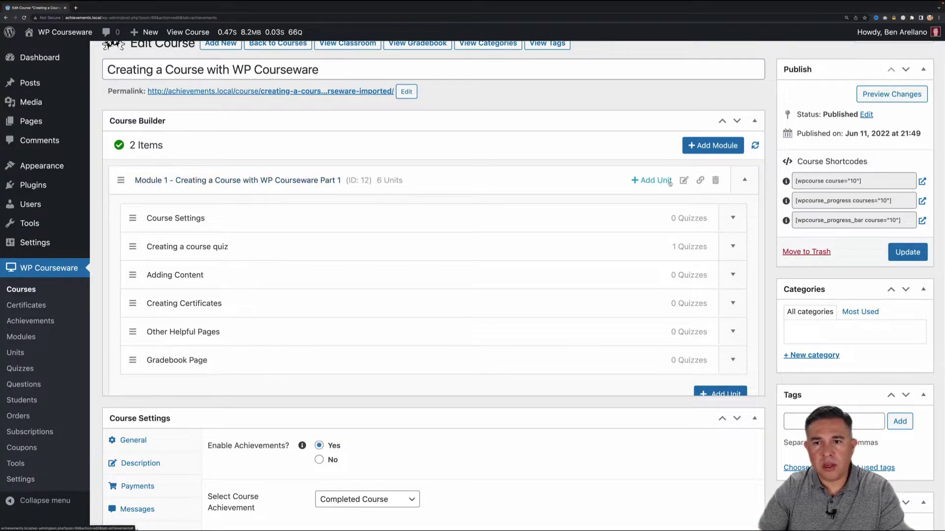
pyautogui.click(683, 180)
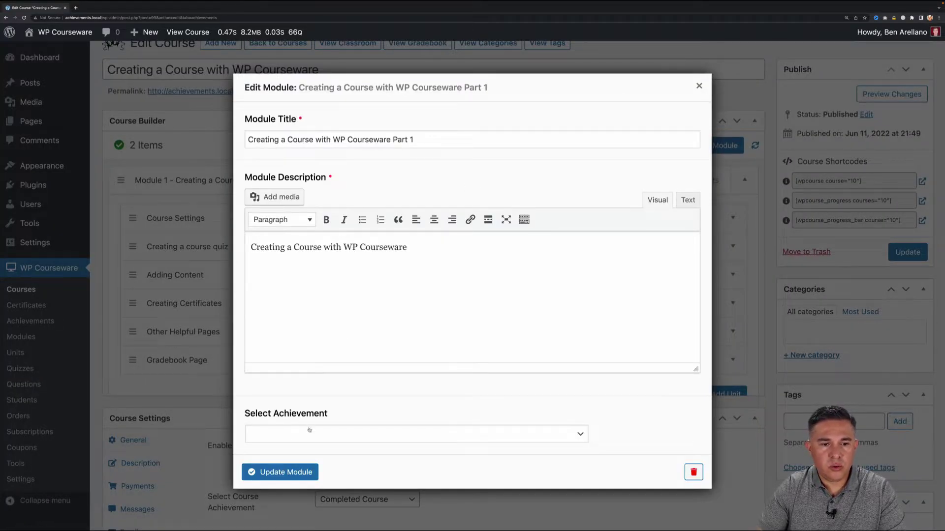
pyautogui.click(309, 430)
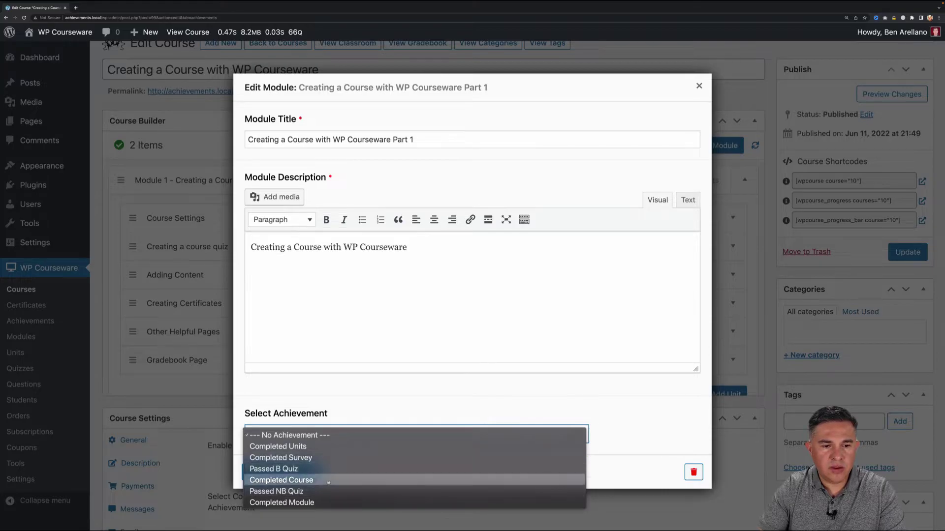
pyautogui.click(305, 503)
pyautogui.click(283, 473)
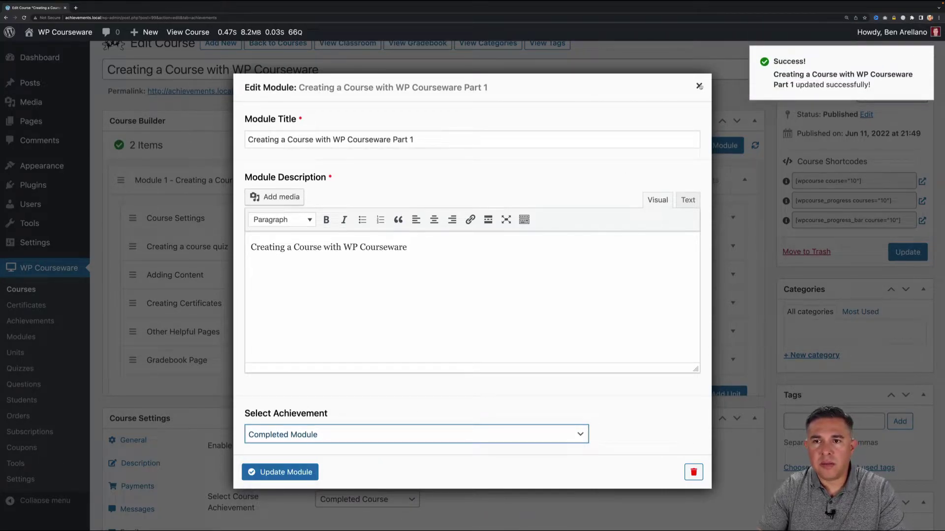
pyautogui.click(699, 86)
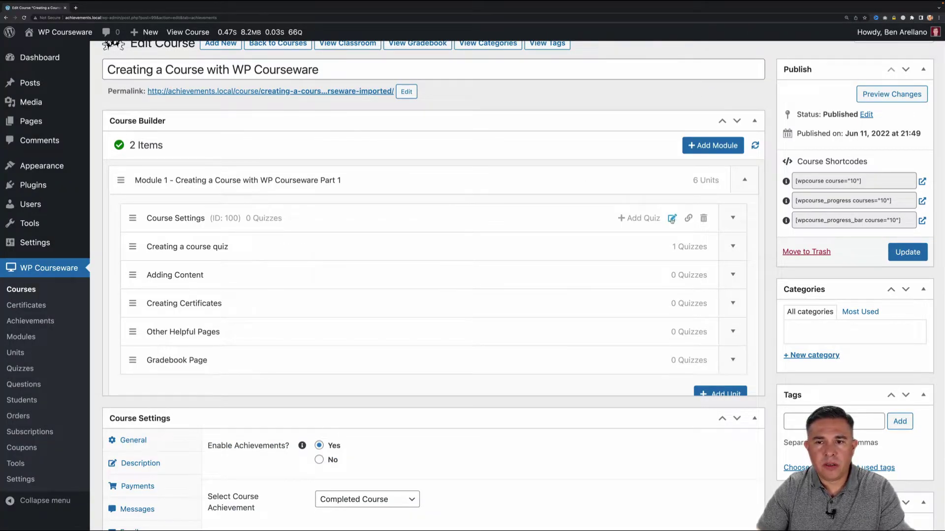
# - Set the Course Settings unit's achievement to Completed Units
pyautogui.click(672, 218)
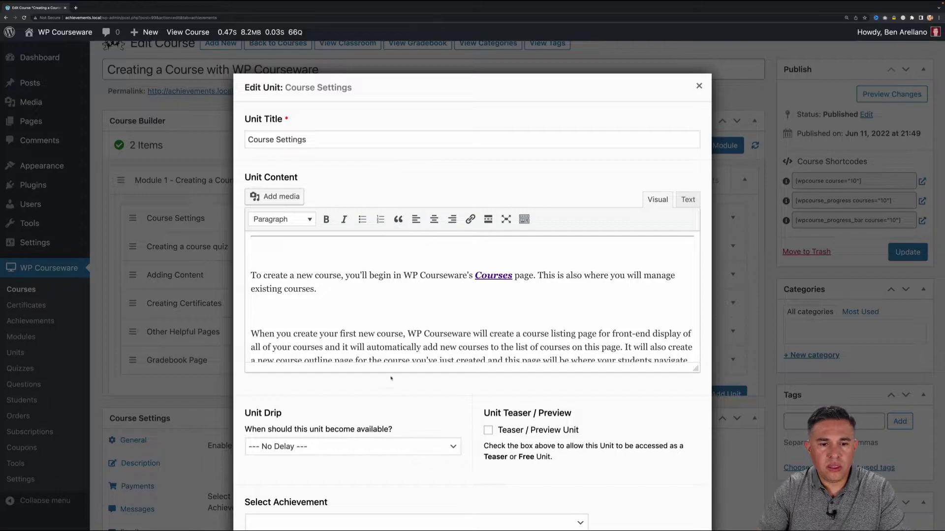
pyautogui.scroll(-1, 392, 429)
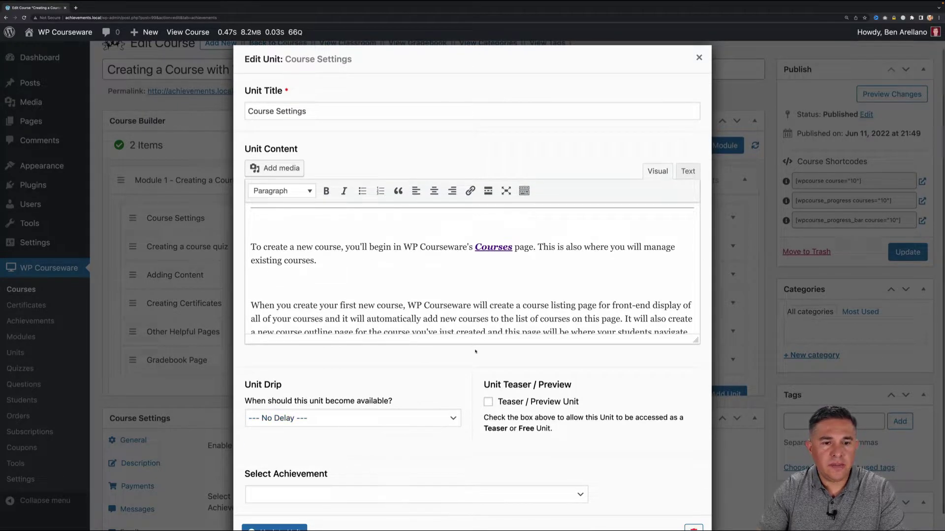
pyautogui.scroll(-1, 305, 457)
pyautogui.click(300, 477)
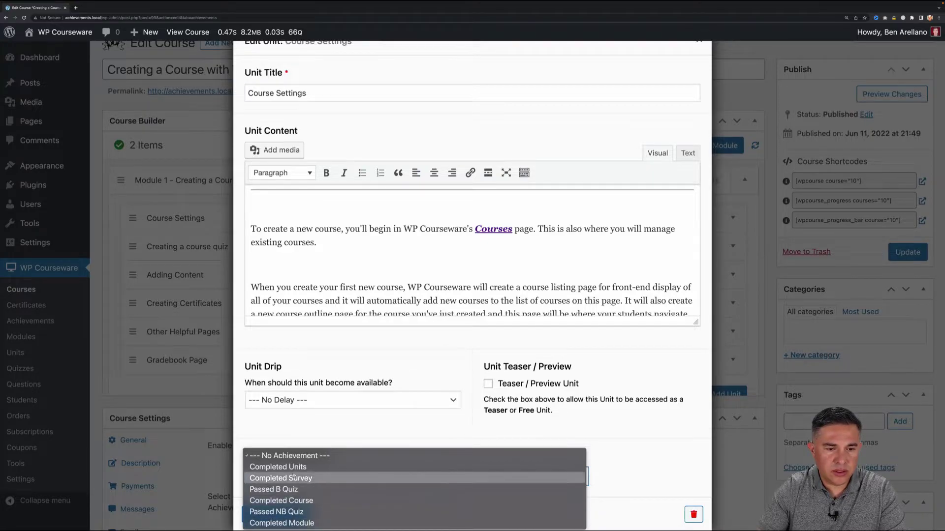
pyautogui.click(416, 457)
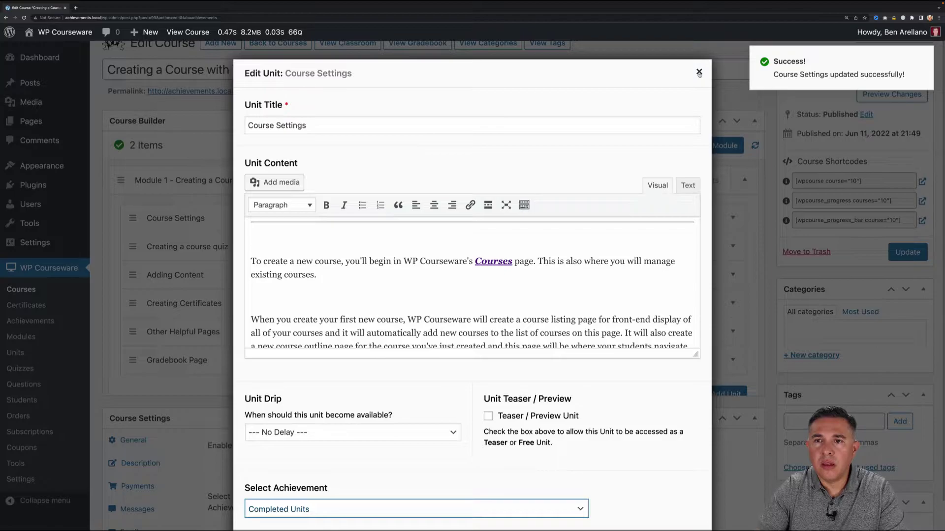
pyautogui.click(700, 73)
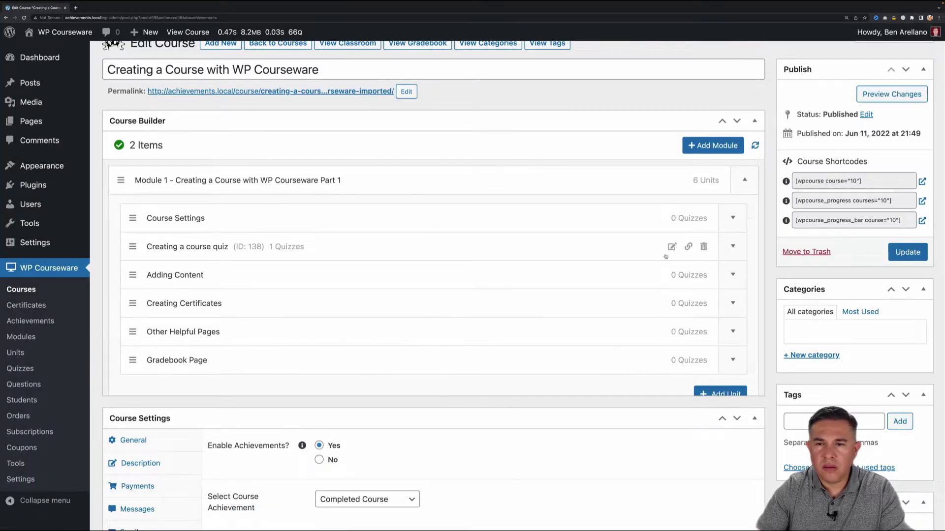
# - Give the 'Creating a course' quiz the Passed NB Quiz achievement, save it, and return to the course
pyautogui.click(571, 252)
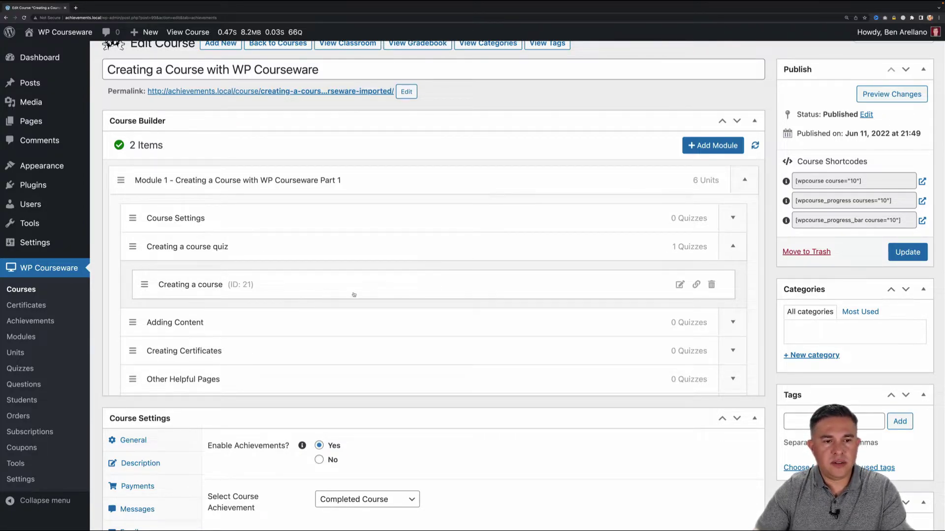
pyautogui.click(204, 286)
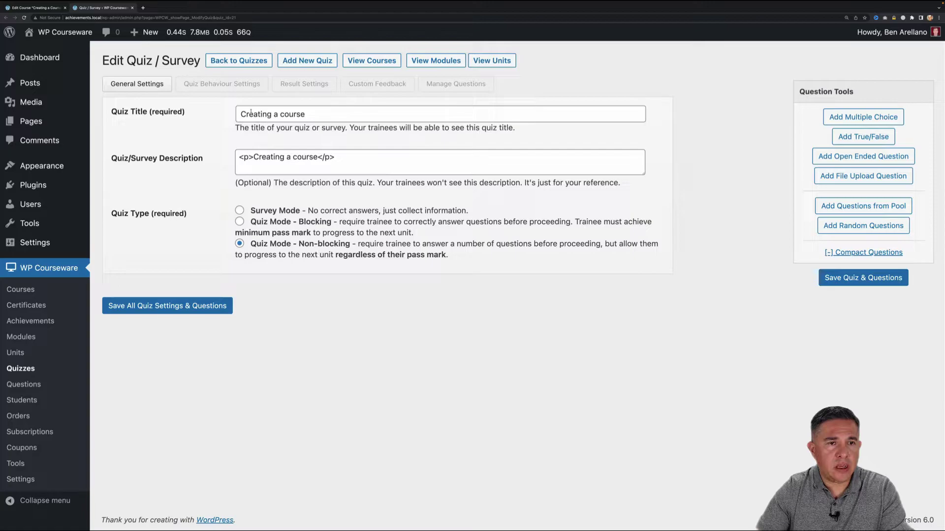
pyautogui.click(207, 87)
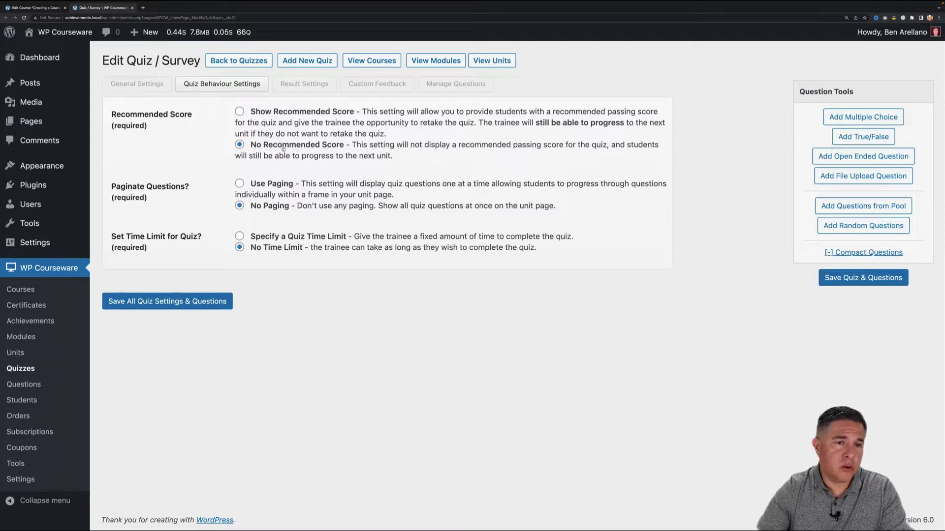
pyautogui.click(239, 112)
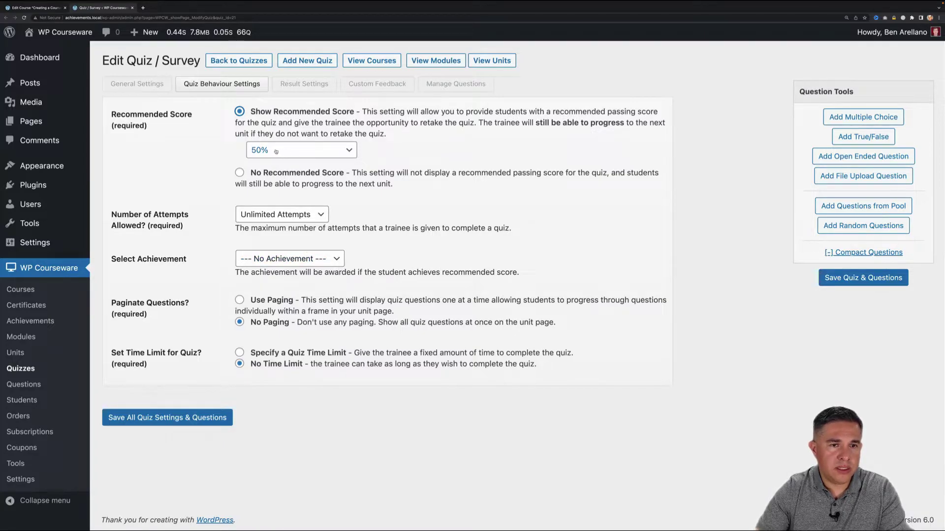
pyautogui.click(288, 260)
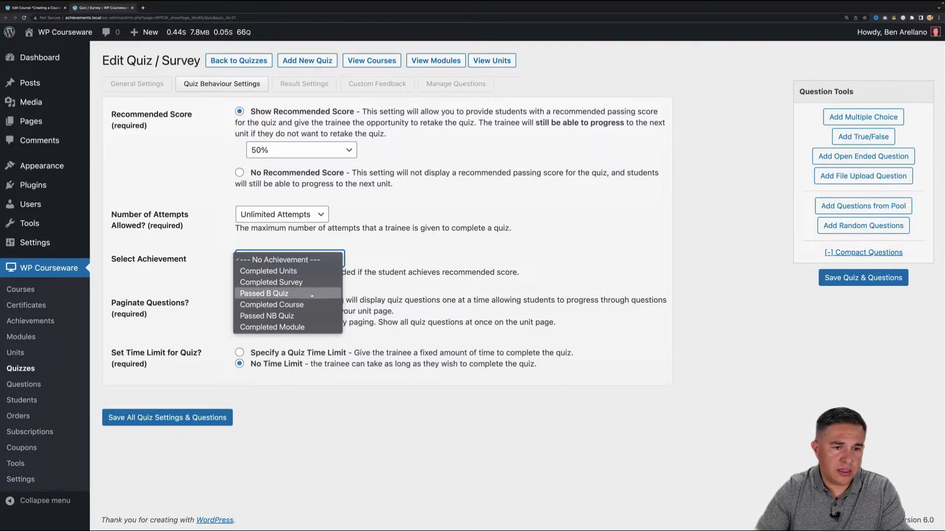
pyautogui.click(289, 317)
pyautogui.click(821, 278)
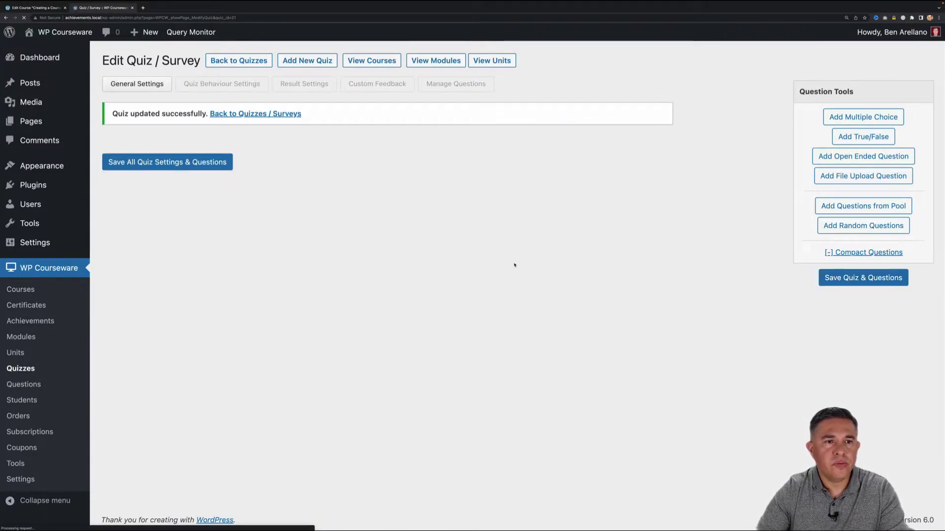
pyautogui.moveTo(139, 26)
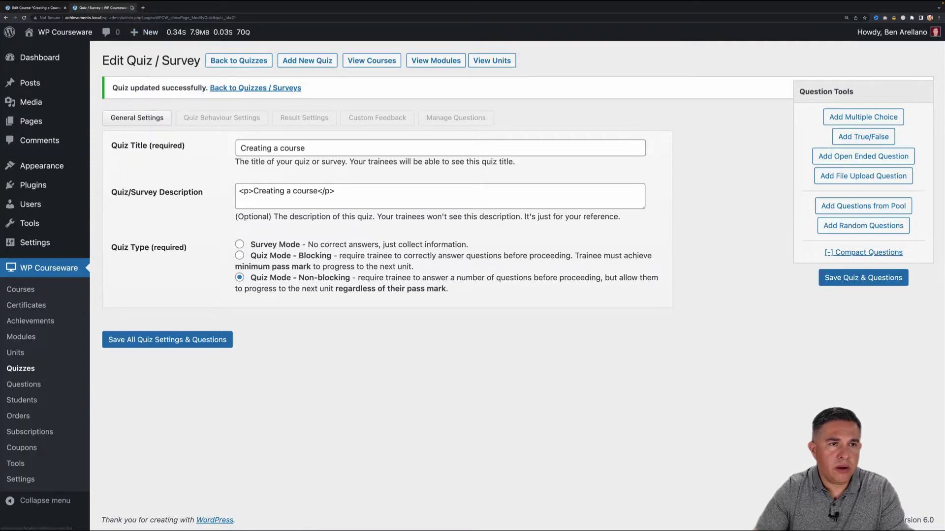
pyautogui.click(131, 8)
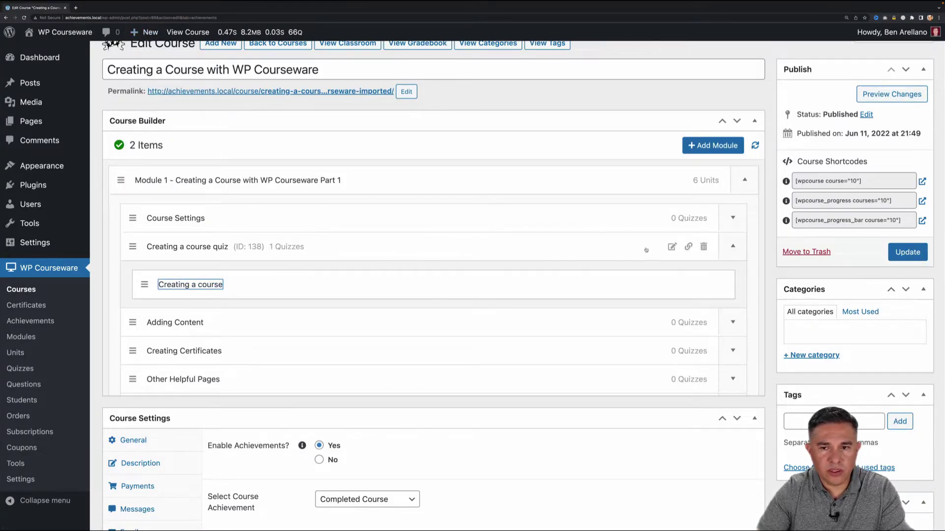
# - Assign the Completed Units achievement to the Adding Content unit
pyautogui.click(610, 250)
pyautogui.click(610, 249)
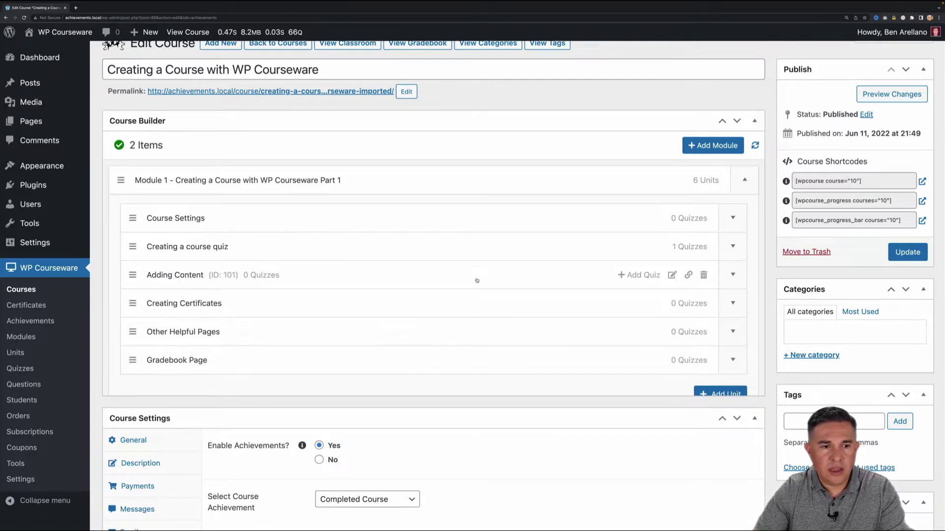
pyautogui.click(672, 275)
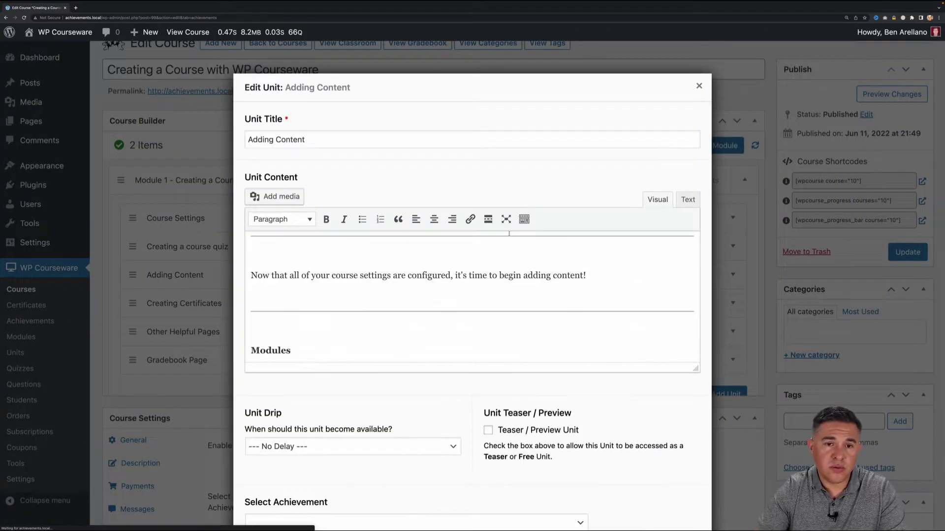
pyautogui.scroll(-1, 476, 411)
pyautogui.click(315, 476)
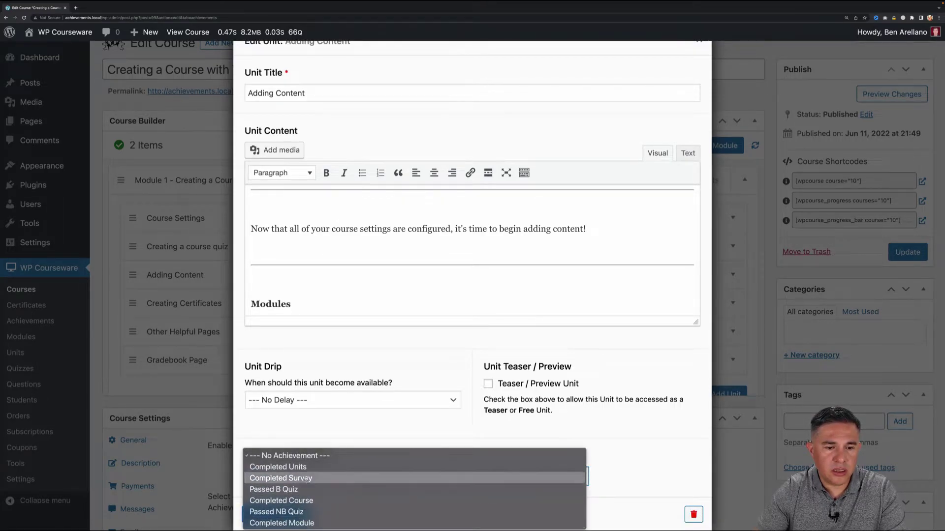
pyautogui.click(290, 455)
pyautogui.click(300, 511)
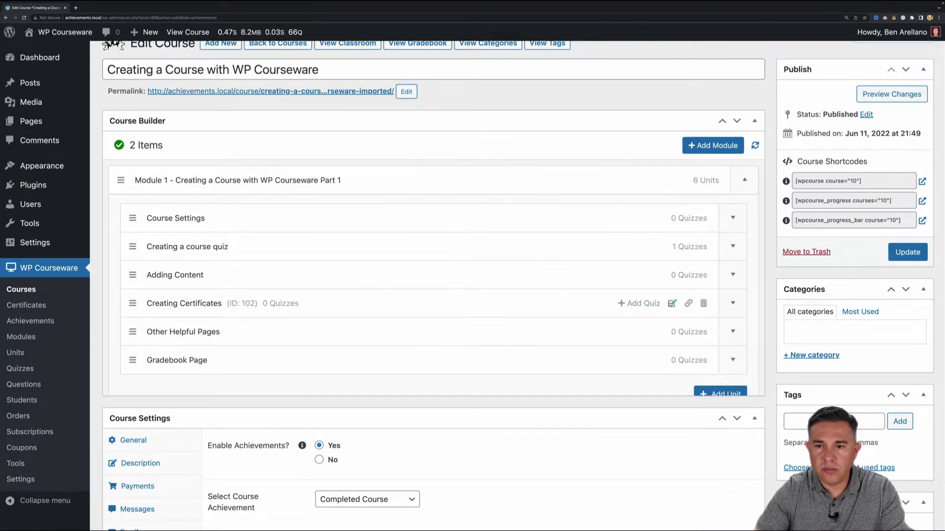
# - Assign Completed Units to the Creating Certificates and Other Helpful Pages units
pyautogui.click(671, 303)
pyautogui.scroll(-5, 473, 296)
pyautogui.click(315, 476)
pyautogui.click(276, 467)
pyautogui.click(287, 514)
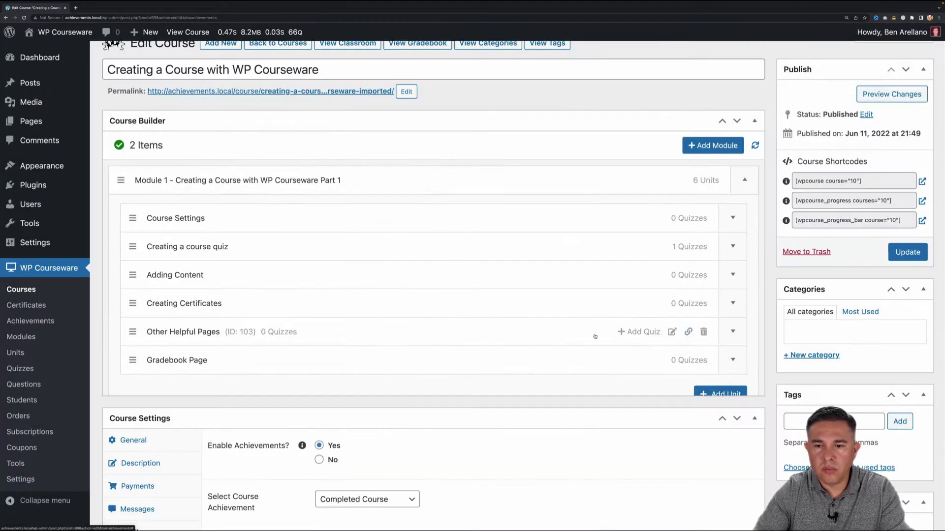
pyautogui.click(672, 332)
pyautogui.scroll(-2, 422, 266)
pyautogui.click(416, 477)
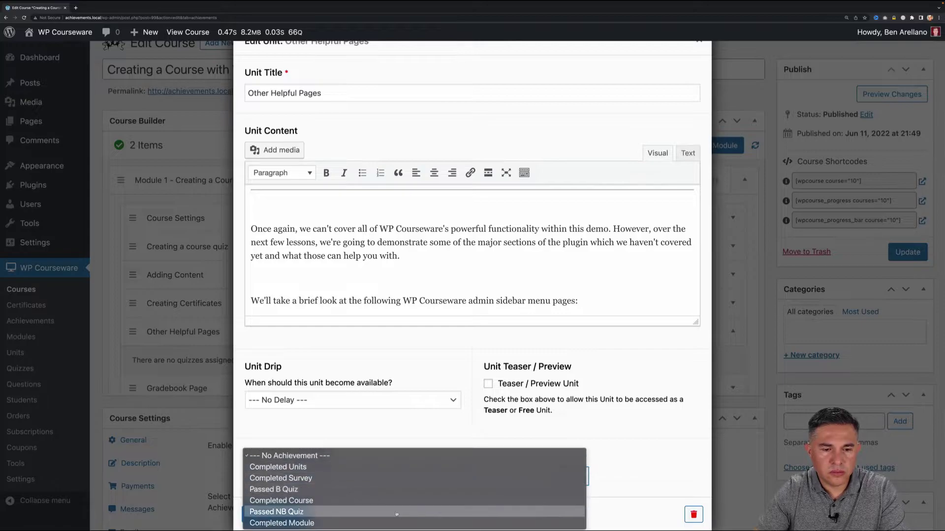
pyautogui.click(276, 467)
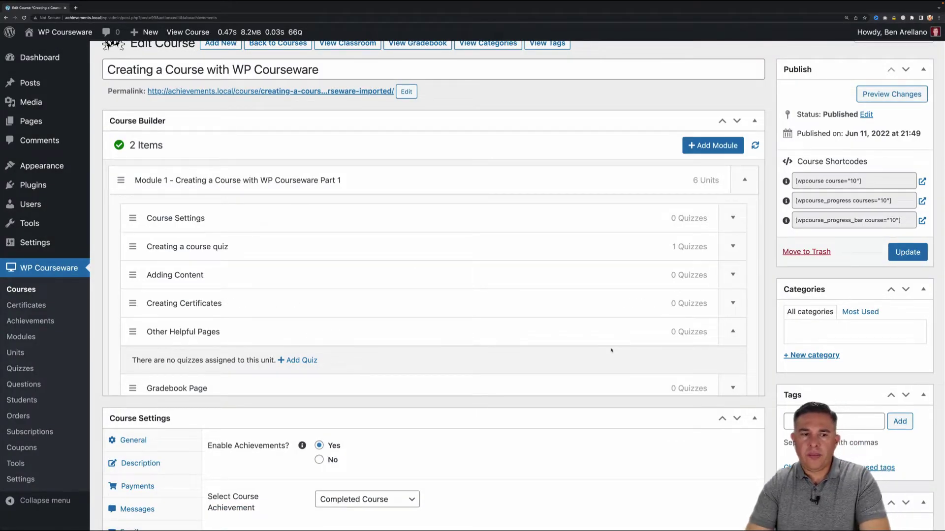
# - Update the course to save its achievement settings
pyautogui.moveTo(589, 343)
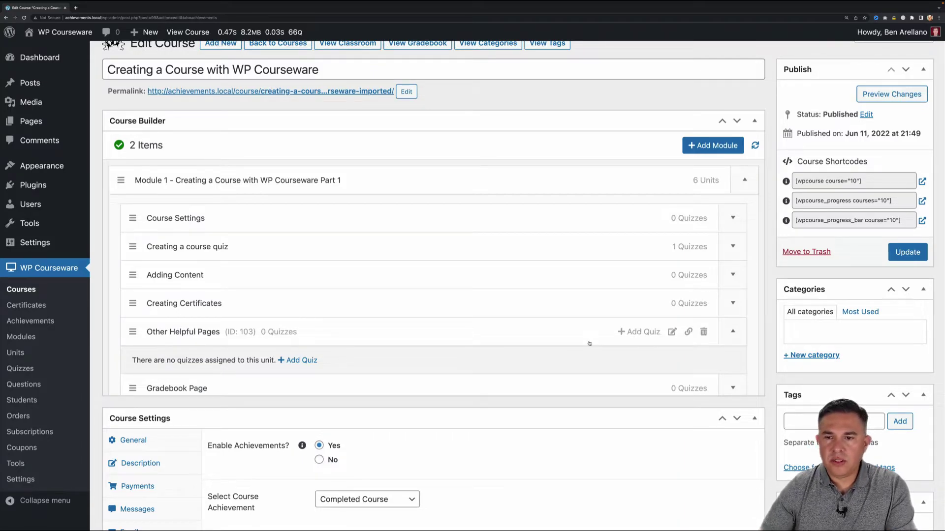
pyautogui.scroll(1, 566, 324)
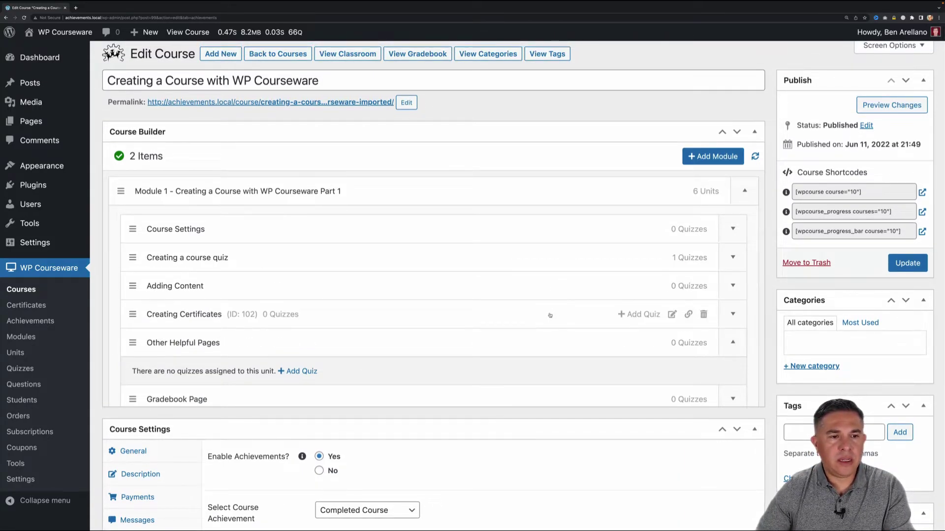
pyautogui.click(902, 265)
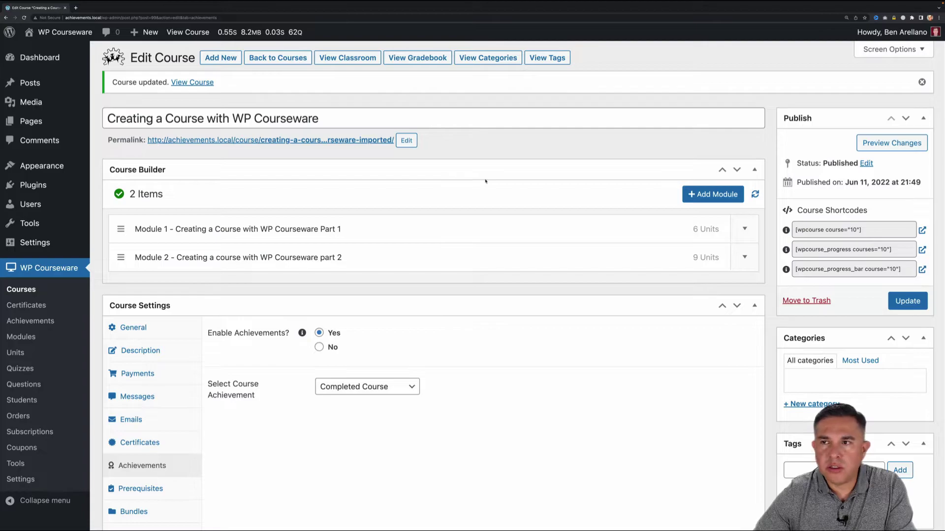
pyautogui.hotkey('ctrl', 'Left')
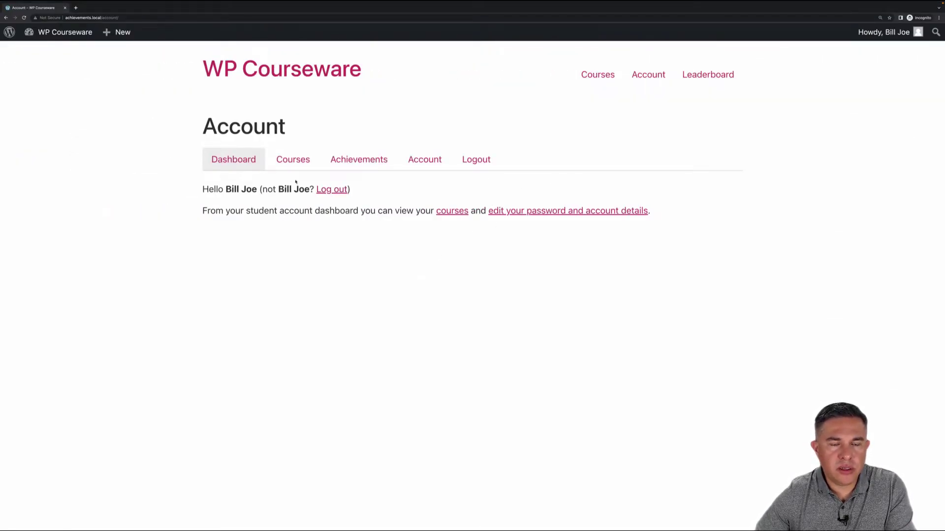
# - Reset the student's progress in 'Creating a Course with WP Courseware' to 0% from Unit 1
pyautogui.click(299, 164)
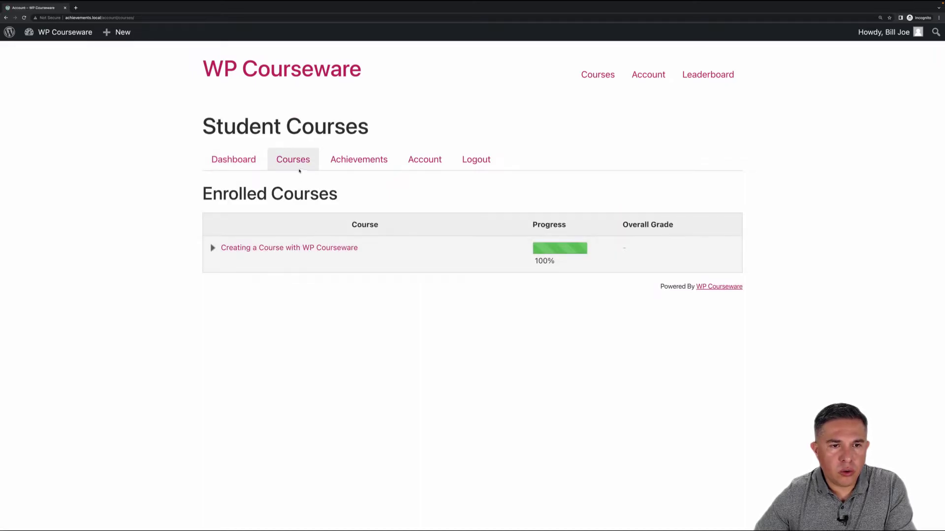
pyautogui.click(328, 252)
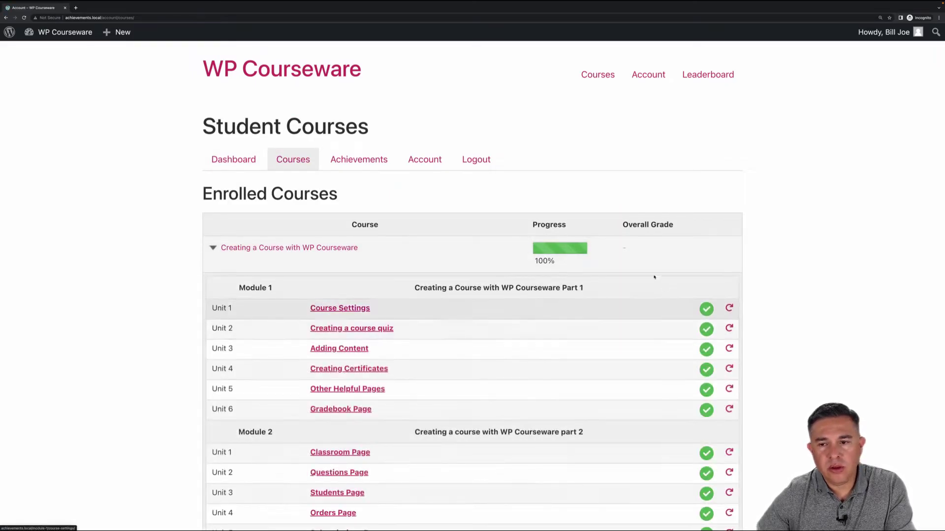
pyautogui.click(729, 308)
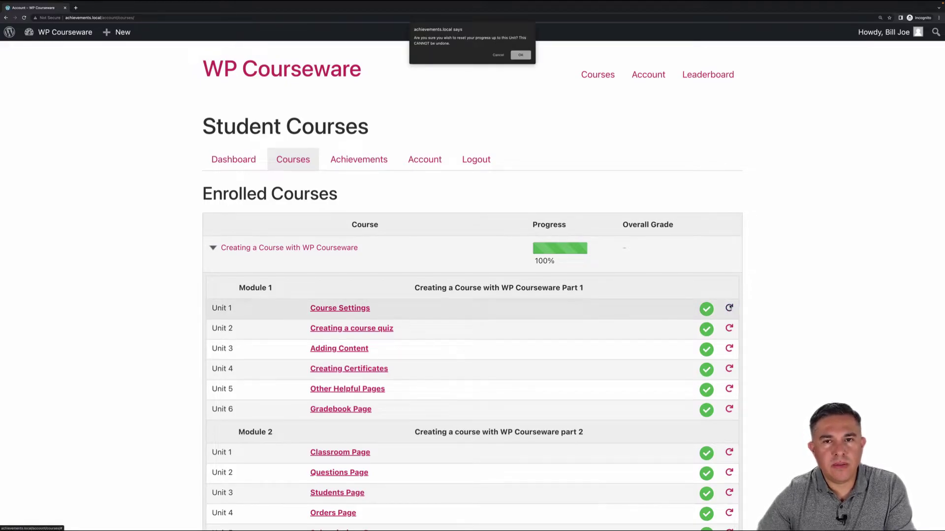
pyautogui.click(520, 55)
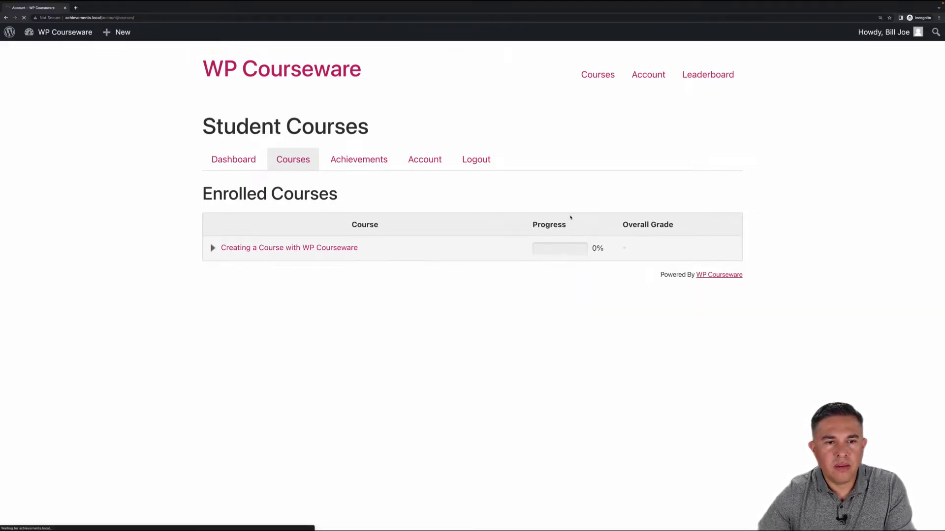
pyautogui.click(232, 249)
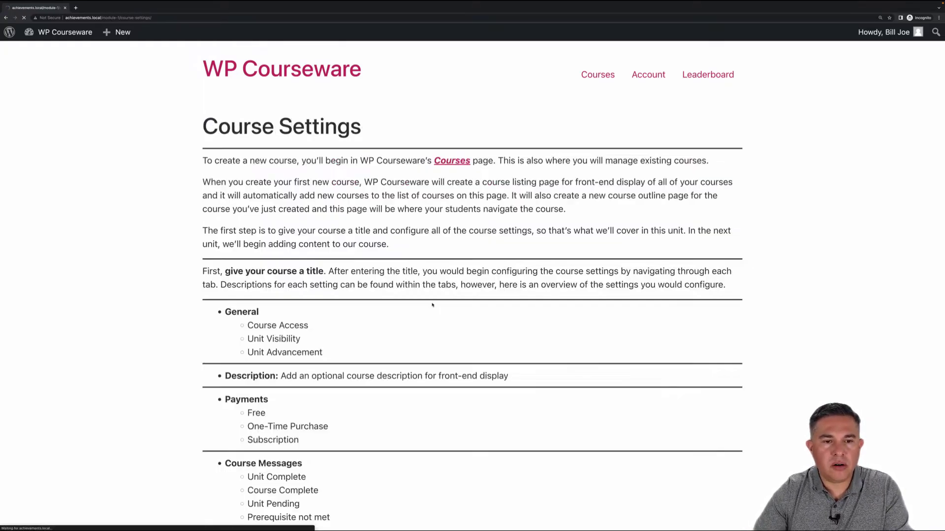
# - Mark the Course Settings unit completed, earning the Completed Unit badge, and advance to the Creating a course quiz
pyautogui.scroll(-5, 432, 270)
pyautogui.scroll(-5, 430, 333)
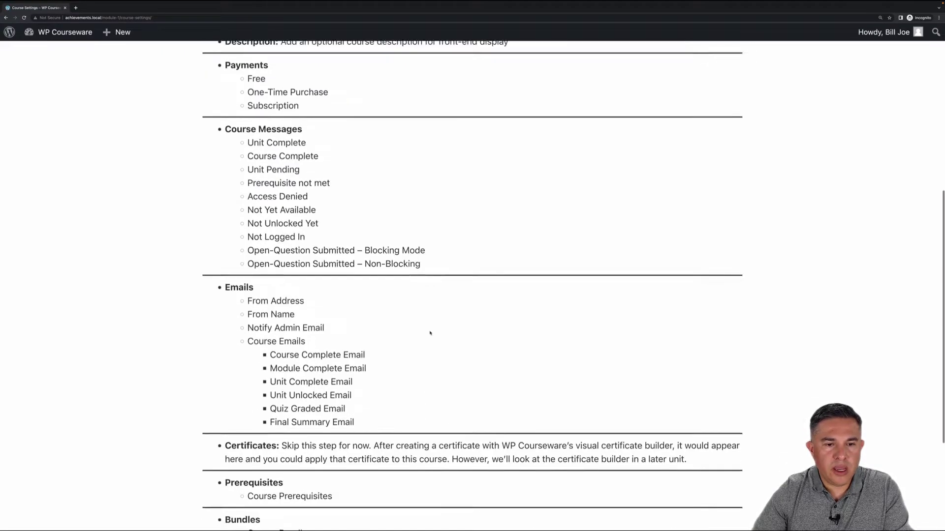
pyautogui.scroll(-1, 429, 333)
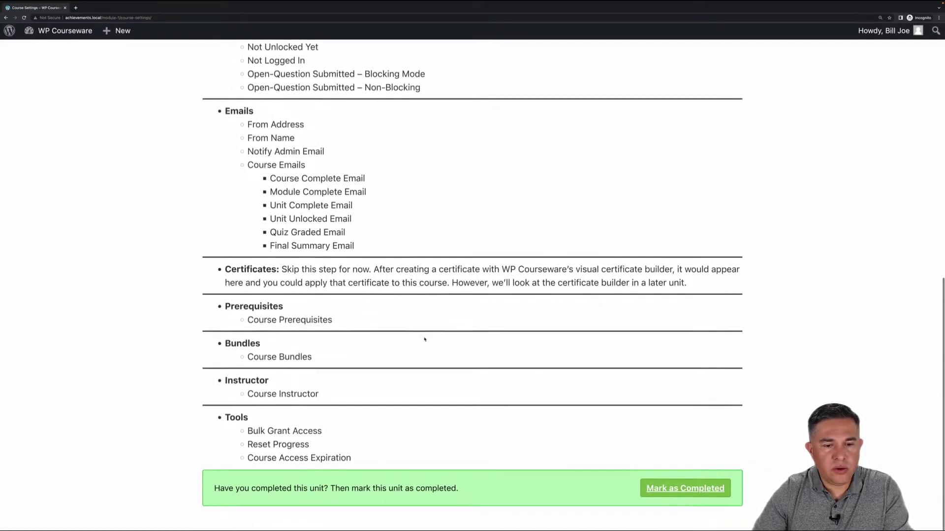
pyautogui.click(684, 495)
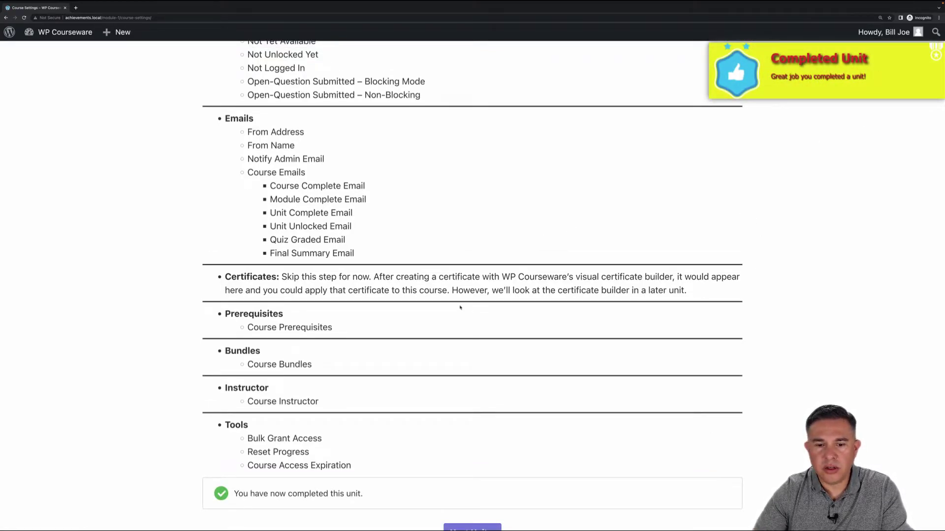
pyautogui.scroll(-2, 460, 307)
pyautogui.click(479, 492)
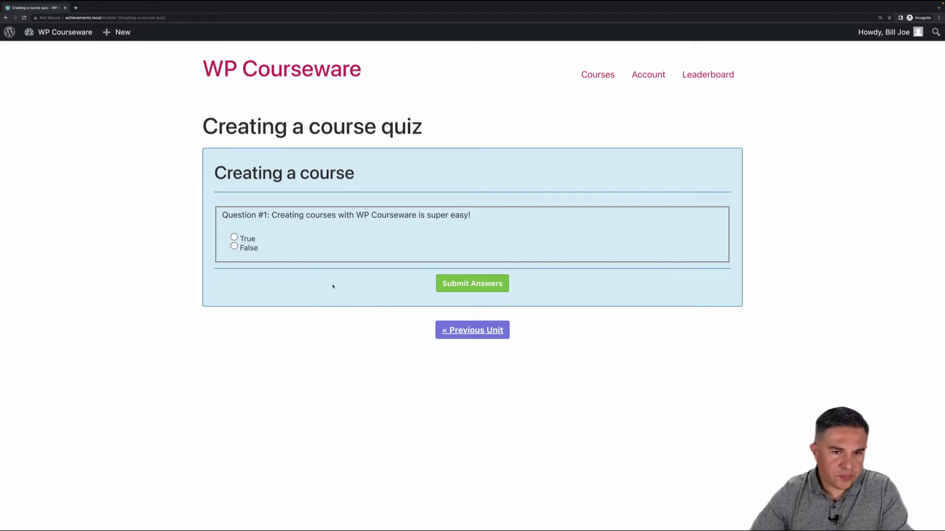
# - Answer True, submit the quiz for 100%, and continue to the Adding Content unit
pyautogui.click(234, 237)
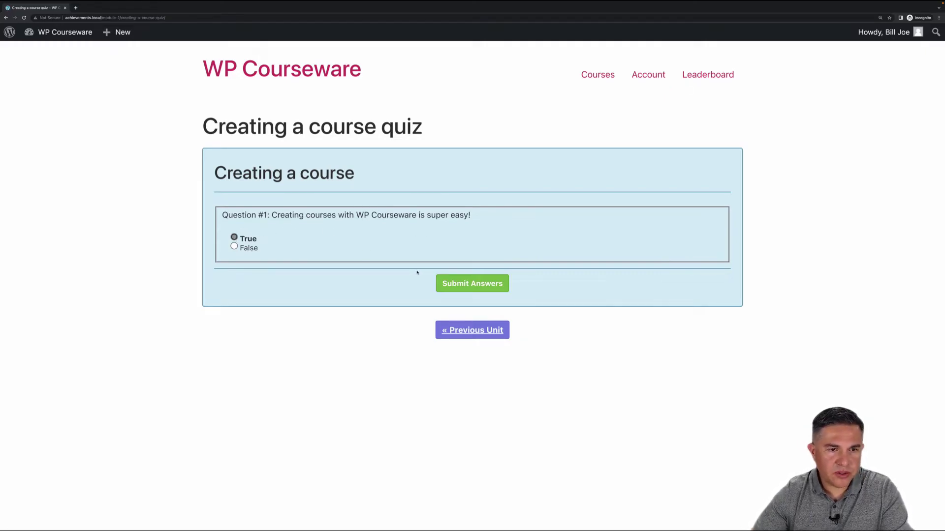
pyautogui.click(477, 287)
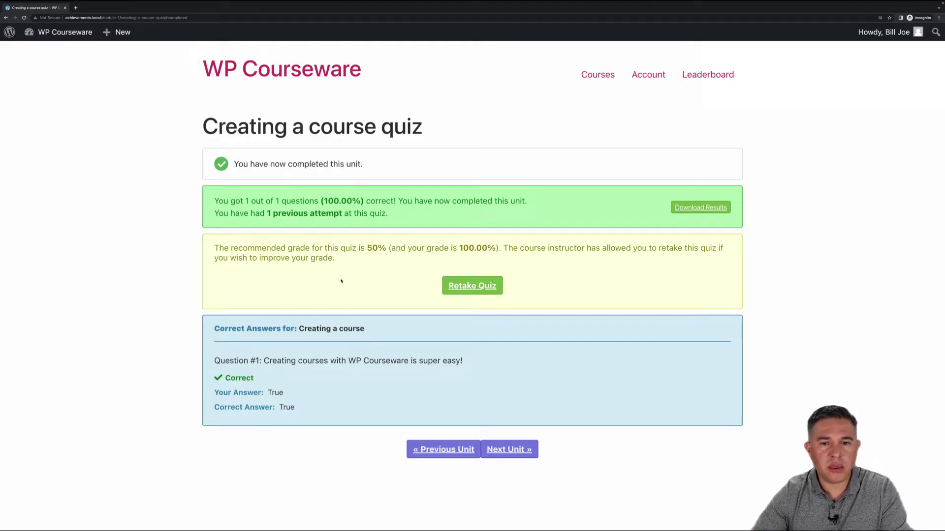
pyautogui.click(508, 449)
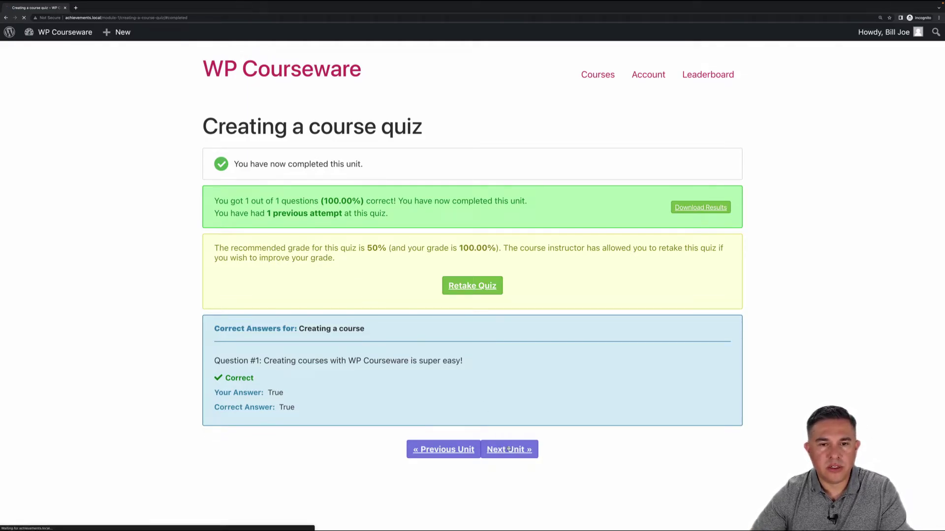
# - Mark the Adding Content and Creating Certificates units as completed
pyautogui.scroll(-6, 479, 402)
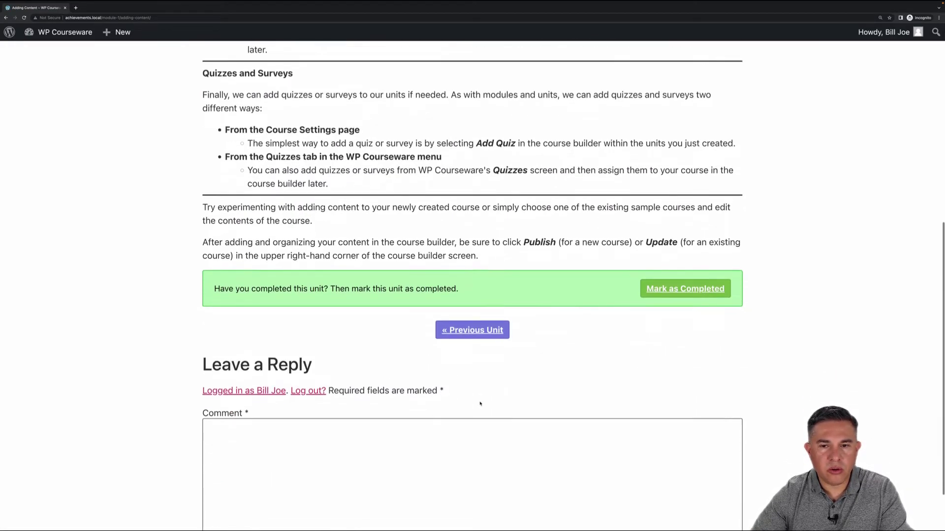
pyautogui.click(664, 289)
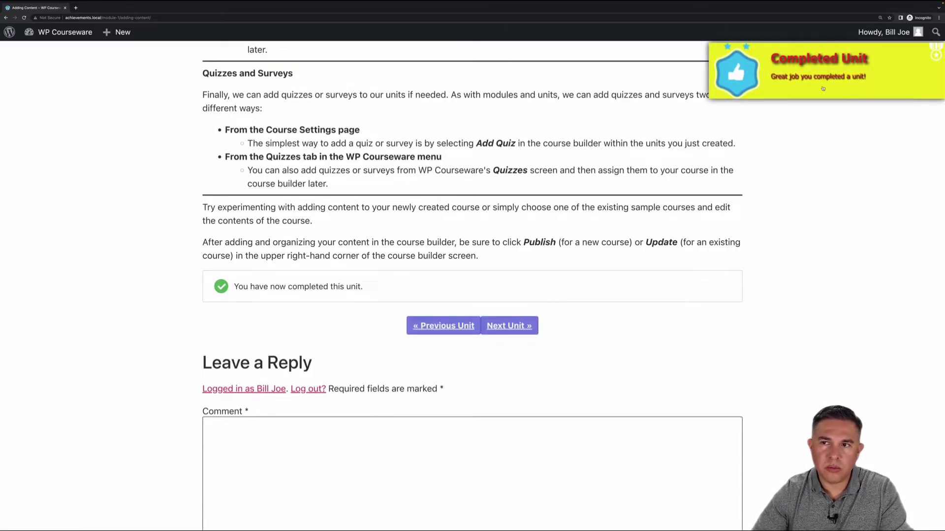
pyautogui.click(505, 326)
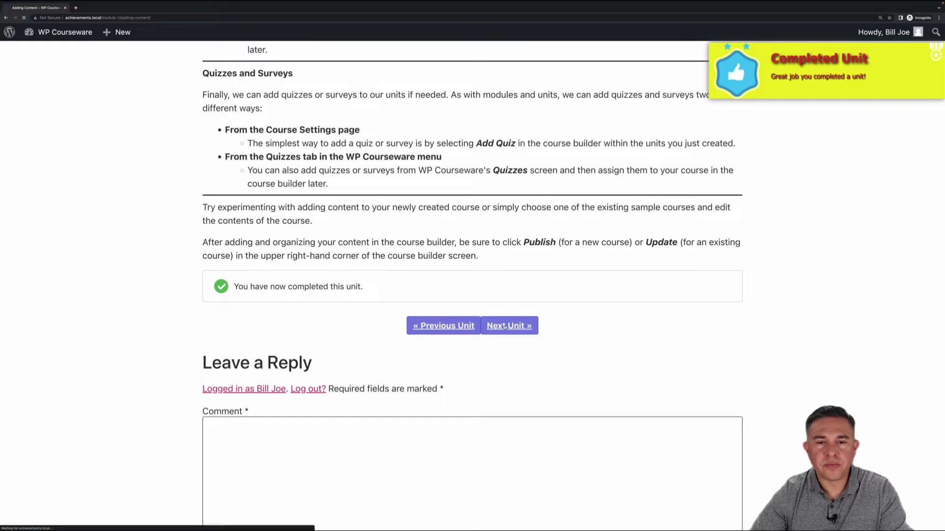
pyautogui.scroll(-6, 549, 283)
pyautogui.scroll(-3, 549, 283)
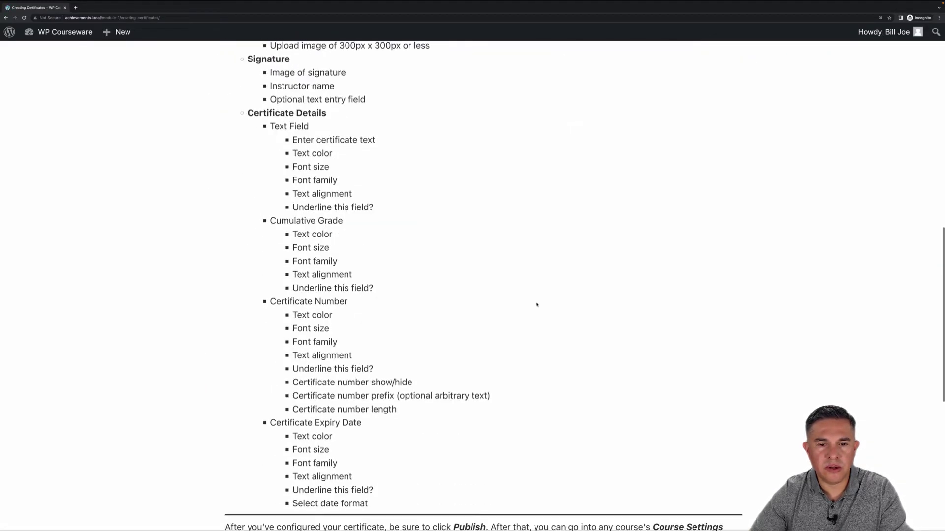
pyautogui.scroll(-7, 537, 305)
pyautogui.click(685, 246)
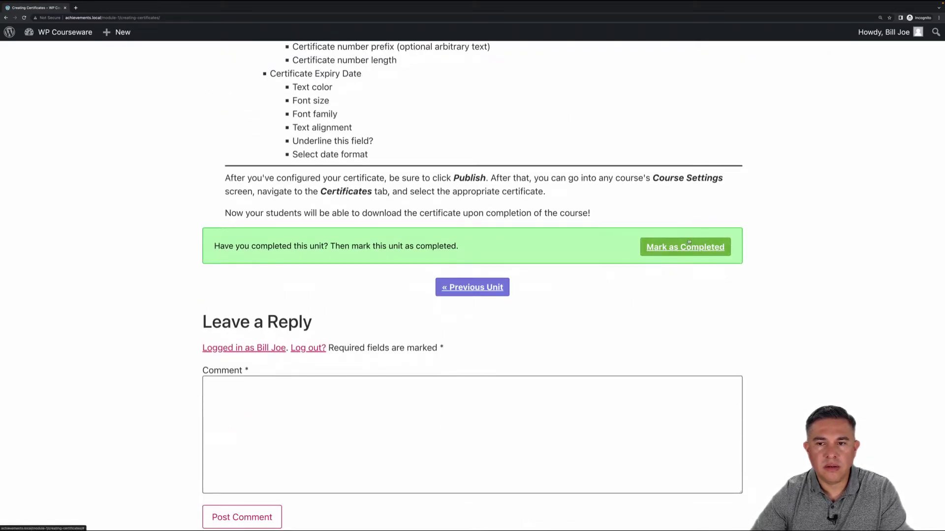
pyautogui.click(515, 307)
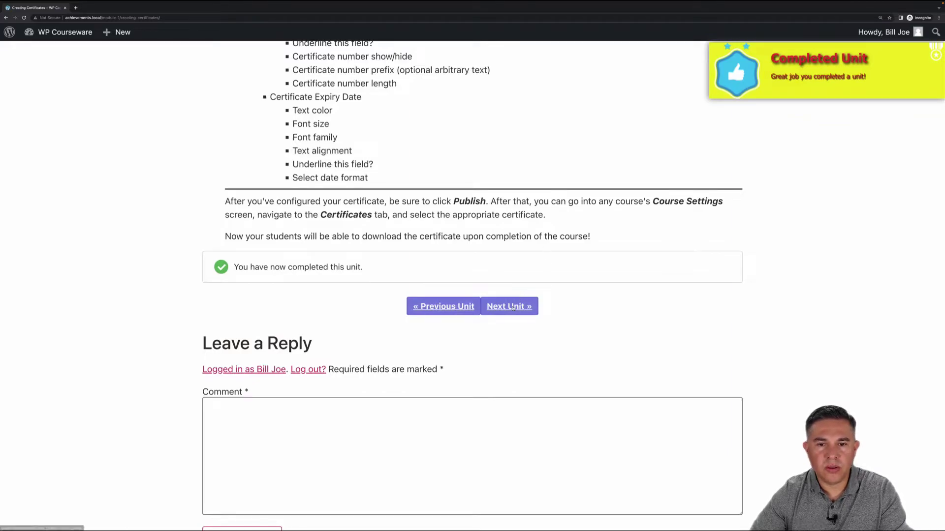
# - Mark the Other Helpful Pages, Gradebook Page and Classroom Page units as completed
pyautogui.scroll(-4, 513, 277)
pyautogui.scroll(-2, 513, 277)
pyautogui.click(685, 236)
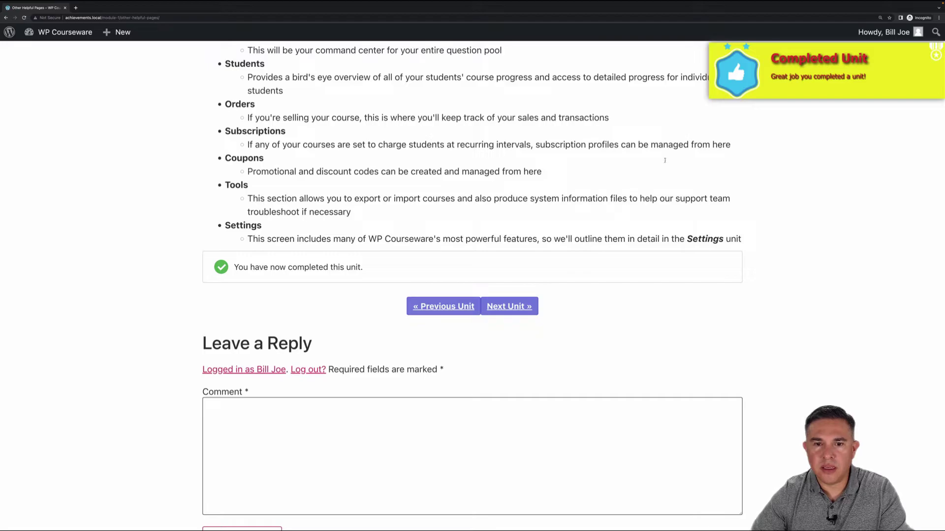
pyautogui.click(507, 309)
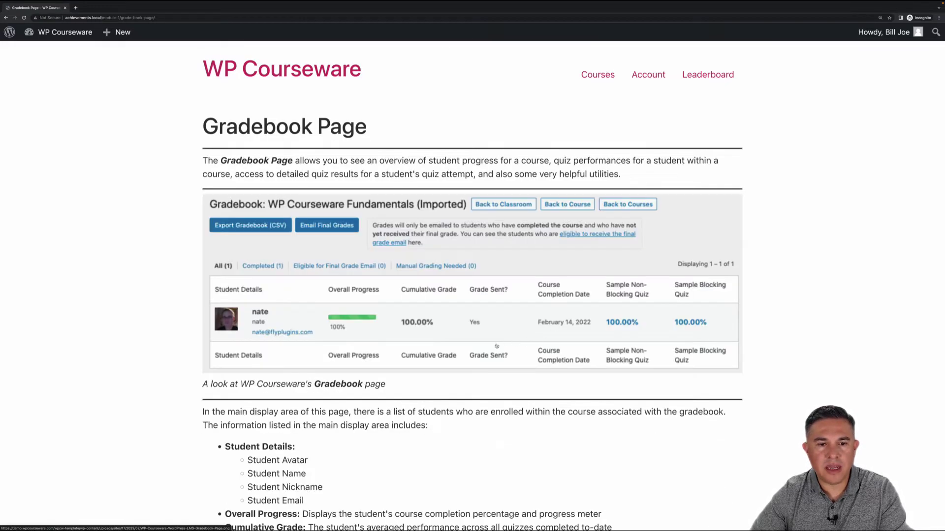
pyautogui.scroll(-5, 497, 346)
pyautogui.scroll(-2, 497, 346)
pyautogui.click(657, 275)
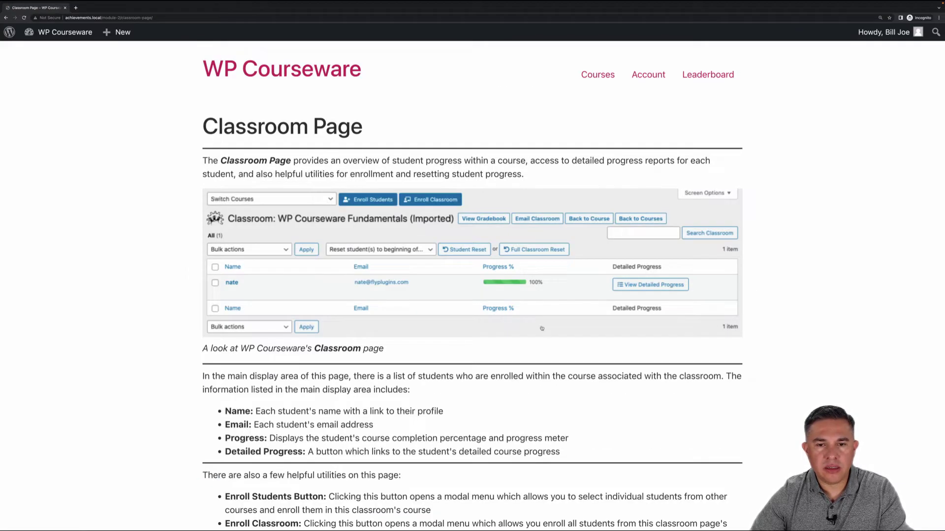
pyautogui.scroll(-6, 598, 313)
pyautogui.click(685, 273)
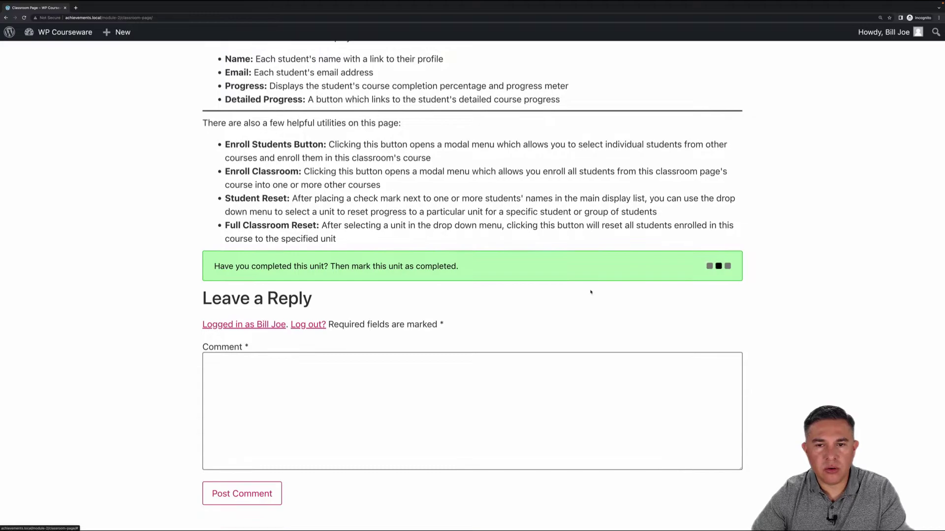
pyautogui.click(526, 311)
# - Complete the Questions Page, Students Page and Orders Page units, passing Subscriptions to reach Coupons
pyautogui.scroll(-8, 552, 308)
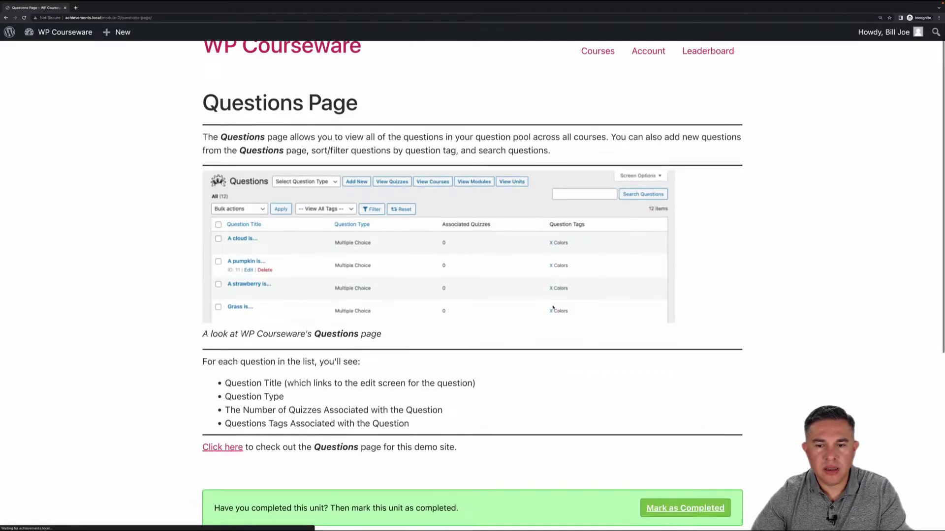
pyautogui.click(664, 225)
pyautogui.click(521, 306)
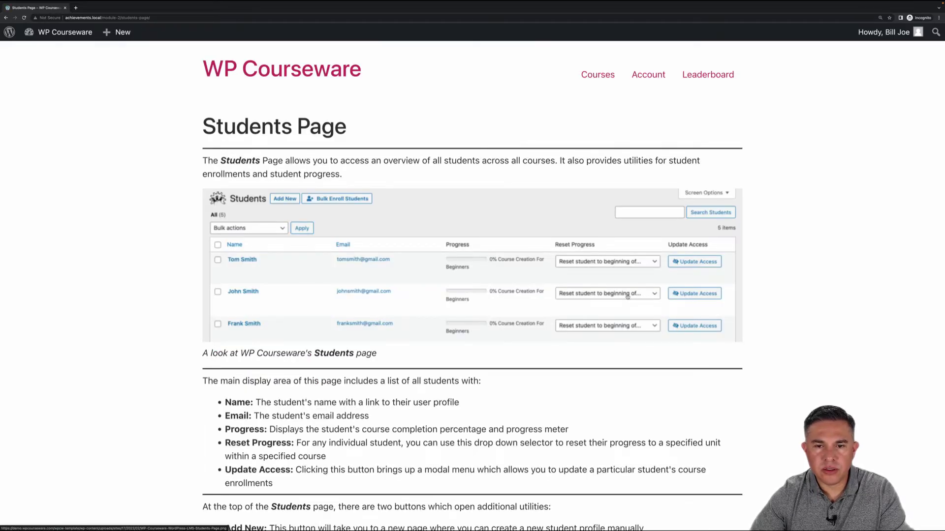
pyautogui.scroll(-8, 625, 298)
pyautogui.click(646, 351)
pyautogui.click(509, 397)
pyautogui.scroll(-8, 527, 390)
pyautogui.click(685, 390)
pyautogui.click(506, 428)
pyautogui.click(509, 501)
# - Mark the Coupons Page and Tools Page units as completed
pyautogui.scroll(-8, 671, 238)
pyautogui.click(686, 274)
pyautogui.click(507, 430)
pyautogui.scroll(-7, 511, 313)
pyautogui.click(688, 397)
pyautogui.click(506, 418)
# - Move through Settings Page to Using Blocks and mark it completed, finishing the course
pyautogui.scroll(-15, 583, 350)
pyautogui.scroll(-15, 583, 350)
pyautogui.click(506, 418)
pyautogui.scroll(-10, 548, 298)
pyautogui.scroll(-15, 549, 359)
pyautogui.click(685, 298)
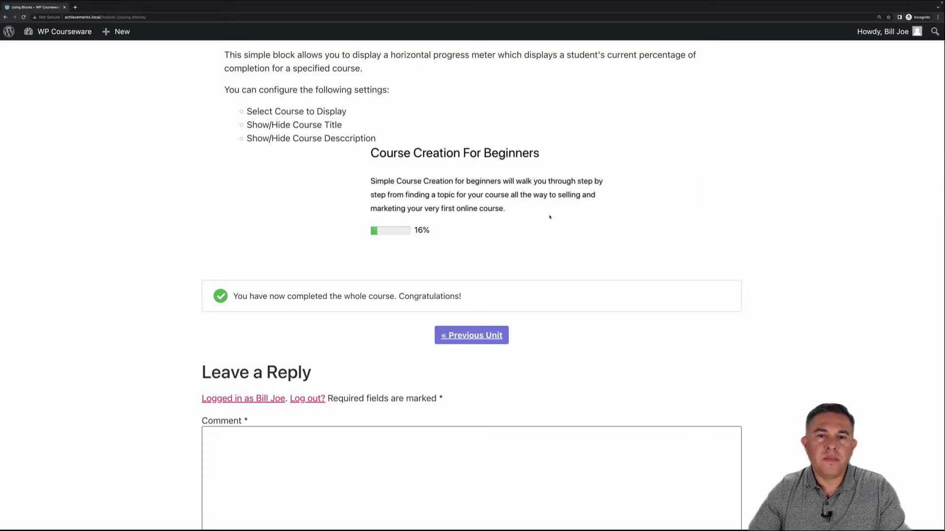
pyautogui.scroll(20, 550, 217)
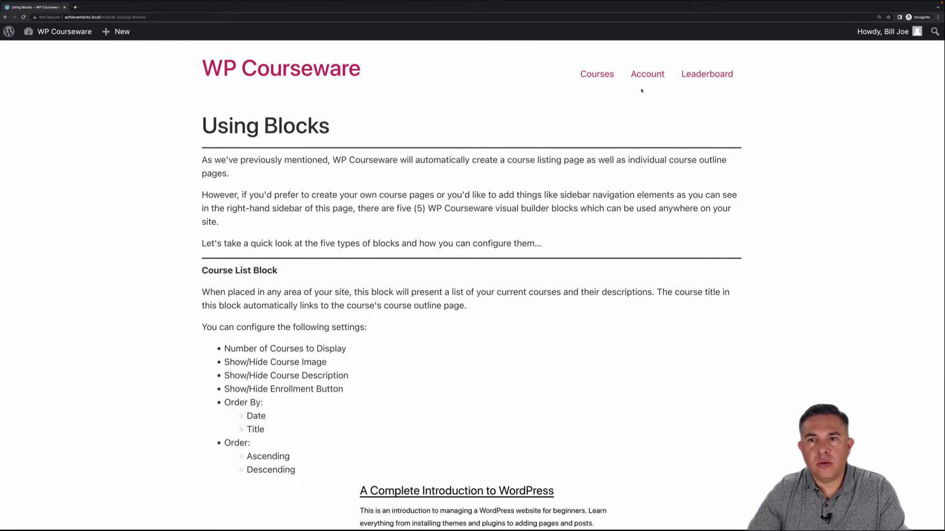
# - Open the student's Account Achievements tab and scroll through the earned badge cards
pyautogui.click(645, 75)
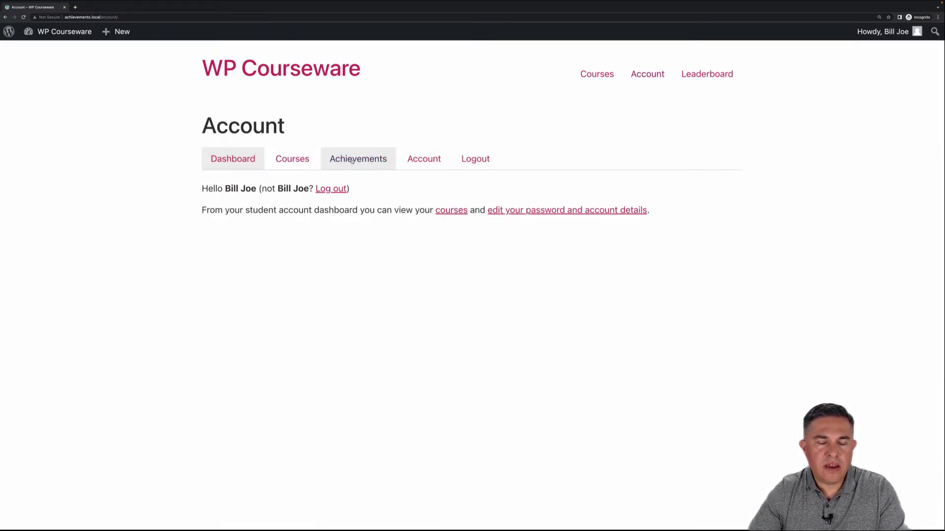
pyautogui.click(360, 160)
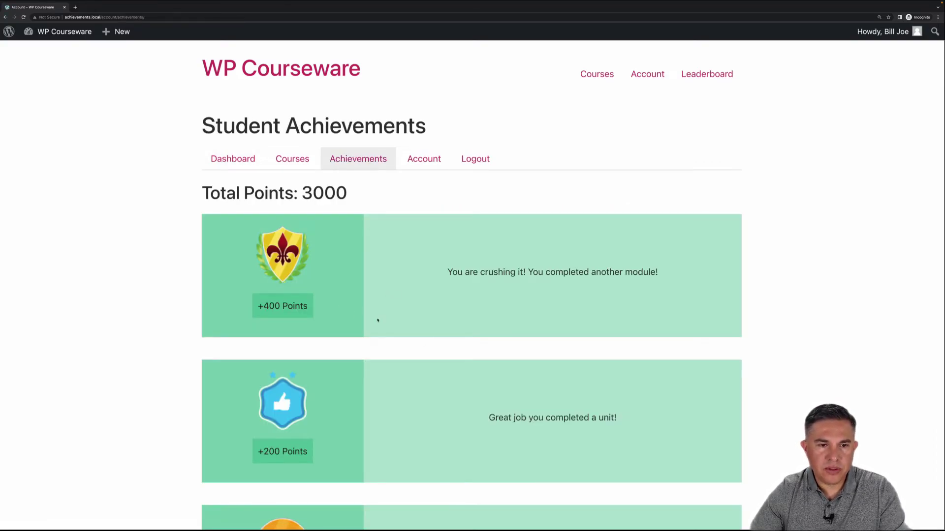
pyautogui.scroll(-3, 377, 320)
pyautogui.scroll(-5, 376, 322)
pyautogui.scroll(-5, 376, 322)
pyautogui.scroll(-12, 376, 322)
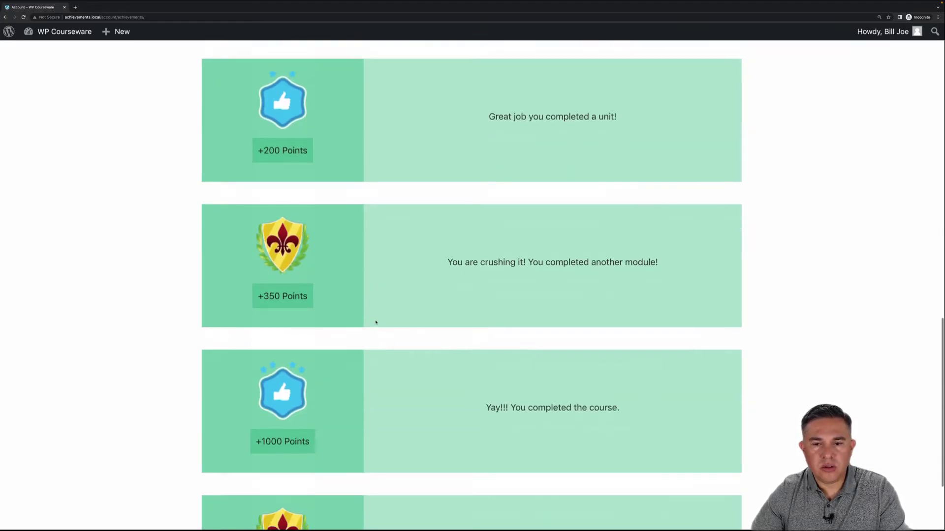
pyautogui.scroll(-4, 376, 322)
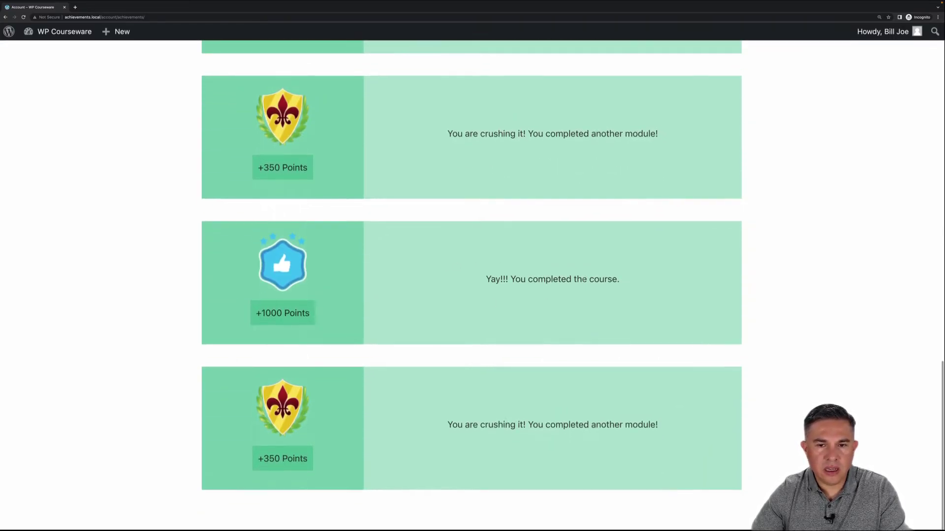
pyautogui.scroll(20, 509, 330)
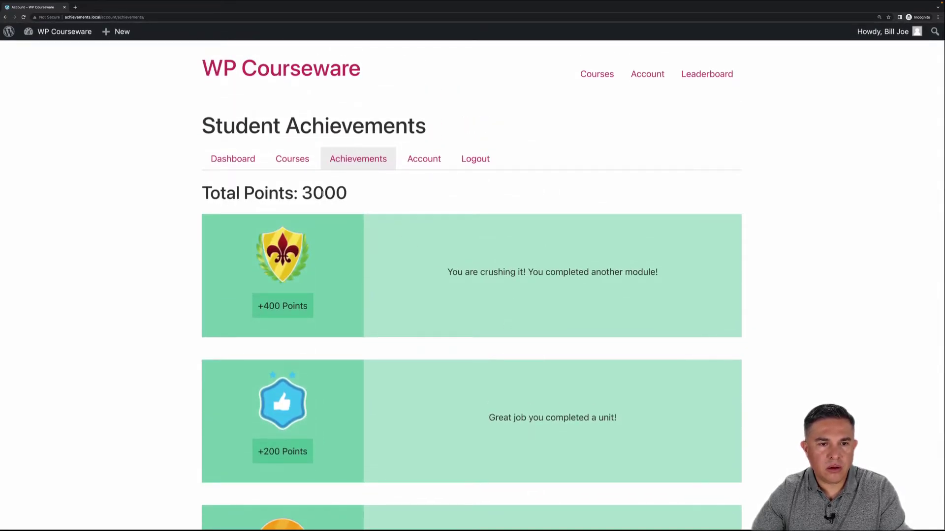
# - Highlight the 3000 total points, then view the Leaderboard ranking the student first
pyautogui.moveTo(346, 193); pyautogui.dragTo(296, 193)
pyautogui.click(392, 227)
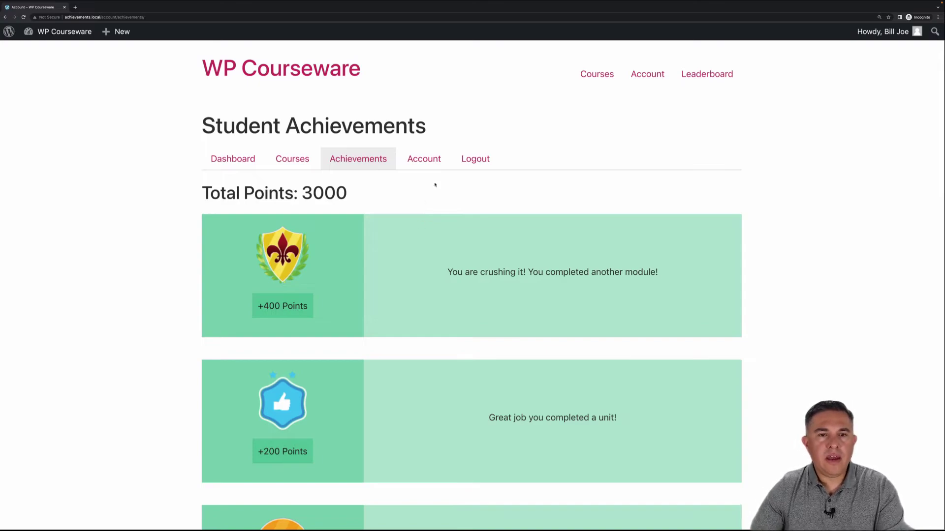
pyautogui.click(704, 74)
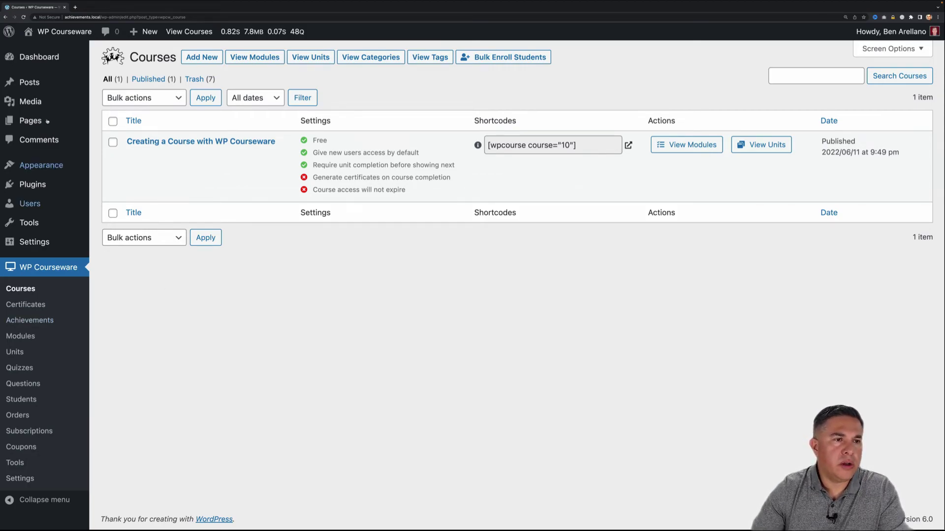
pyautogui.moveTo(44, 59)
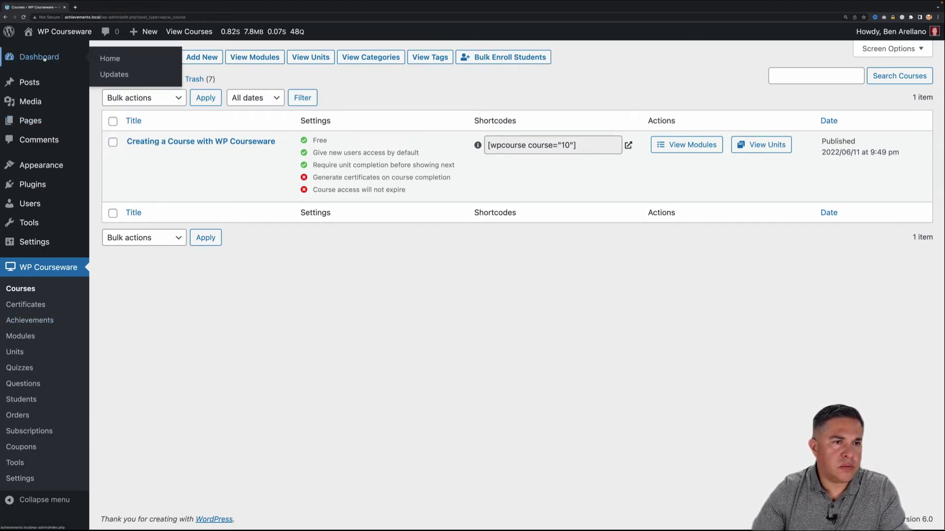
# - Show the admin Dashboard's Awarded Points (3650) and Top Student Achievements (3000, 650) widgets
pyautogui.click(108, 59)
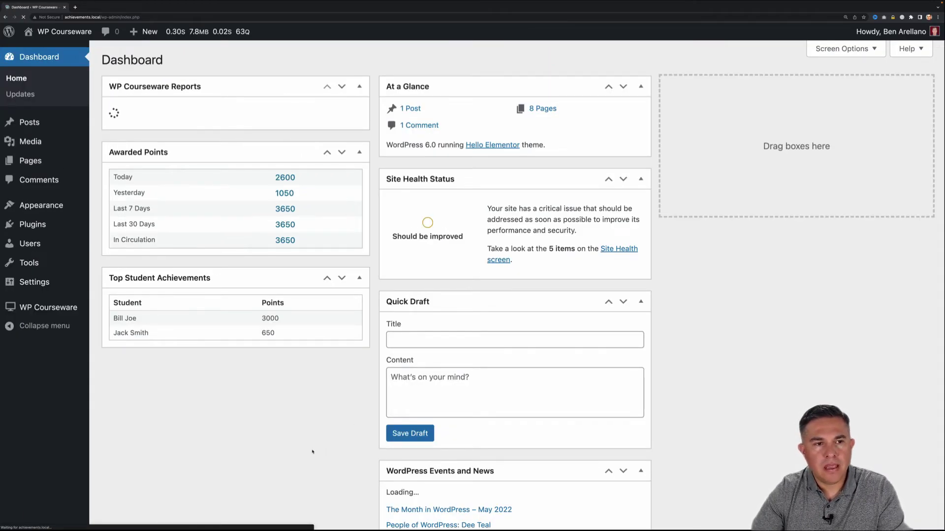
pyautogui.scroll(-2, 243, 310)
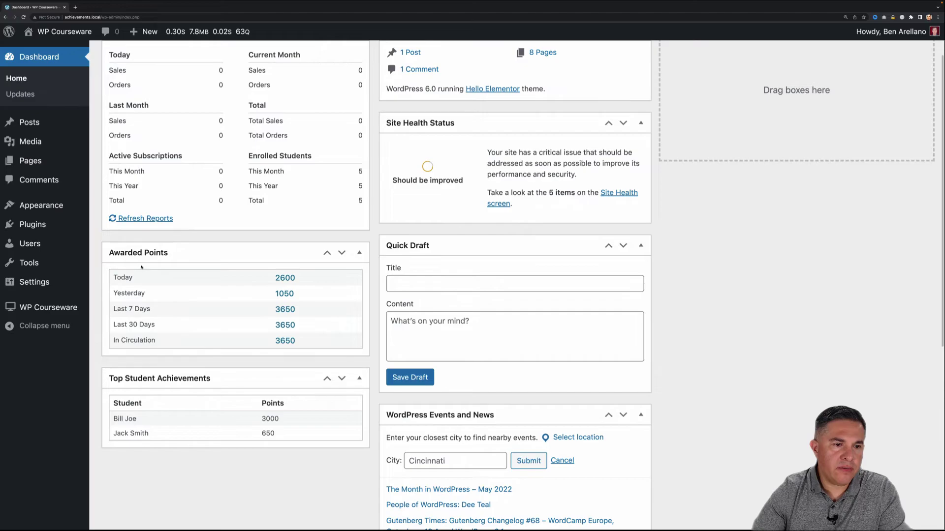
pyautogui.scroll(-1, 229, 296)
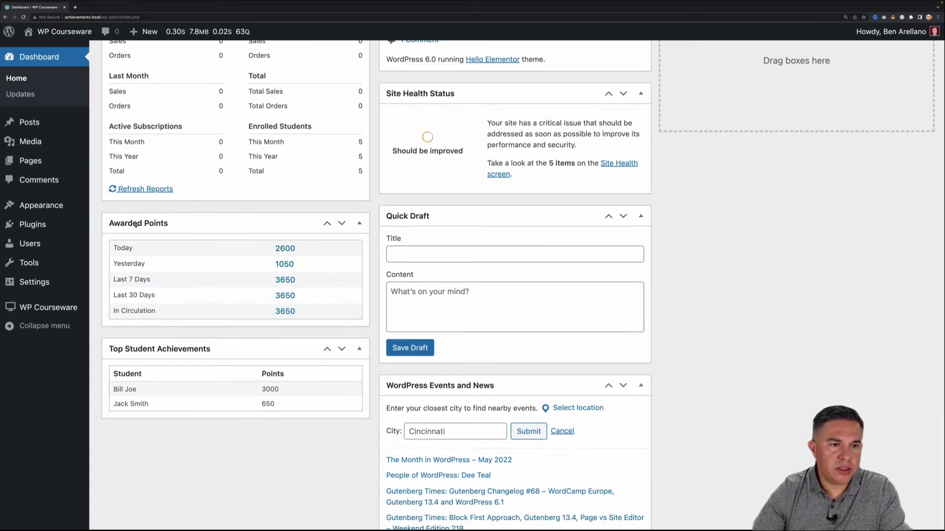